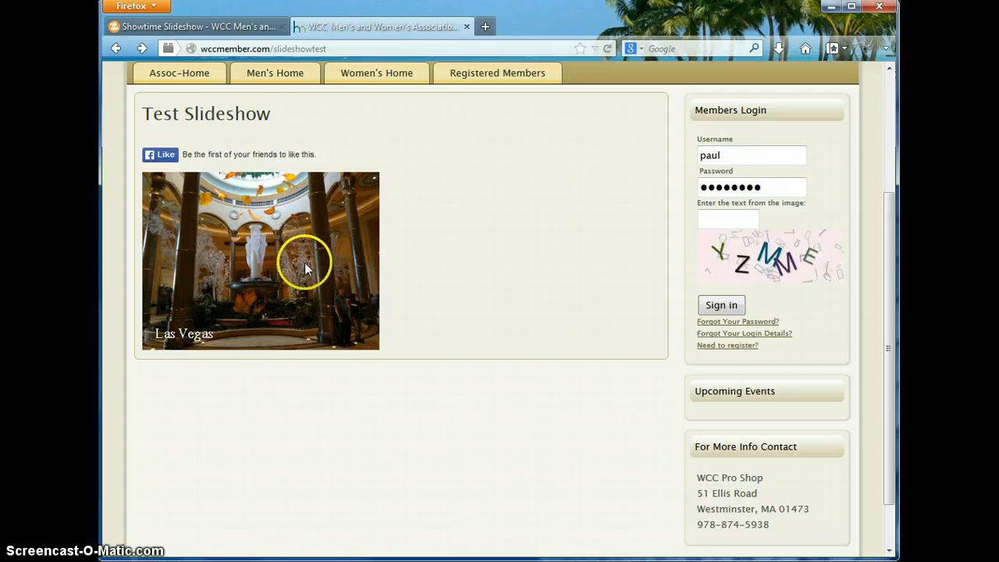
Browse the pictures in the Test Slideshow using its previous and next image controls
click(171, 265)
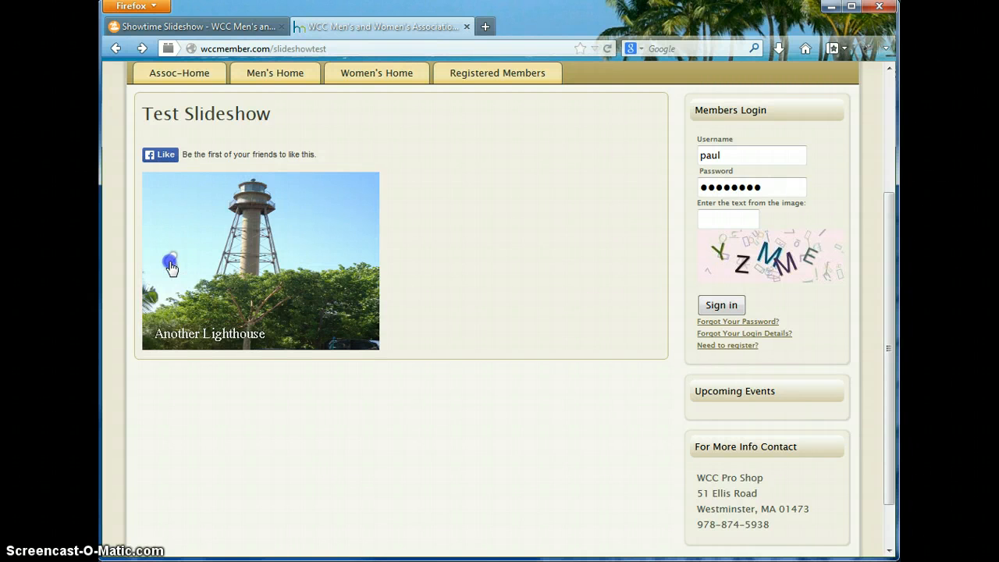
click(171, 265)
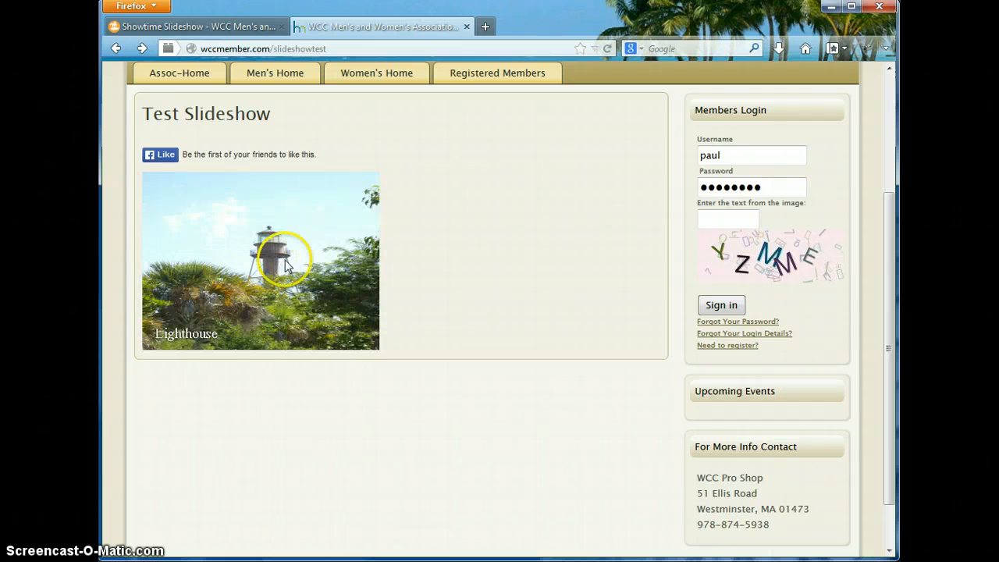
click(350, 265)
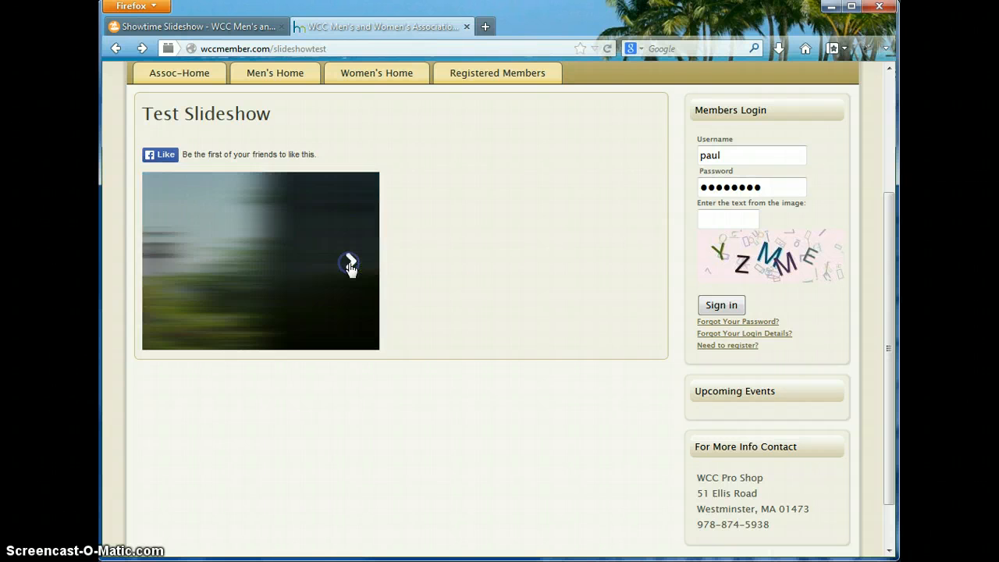
click(349, 265)
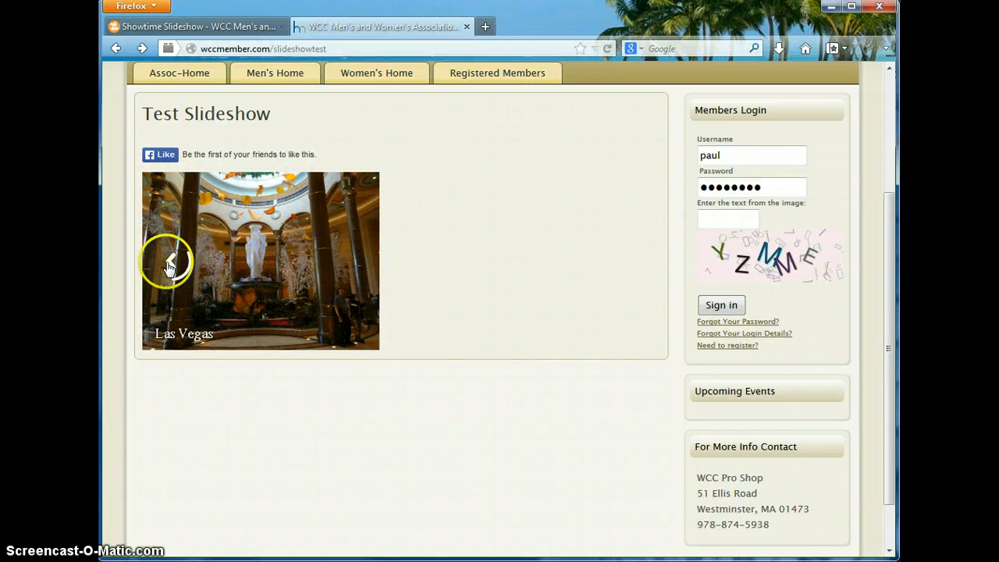
click(170, 266)
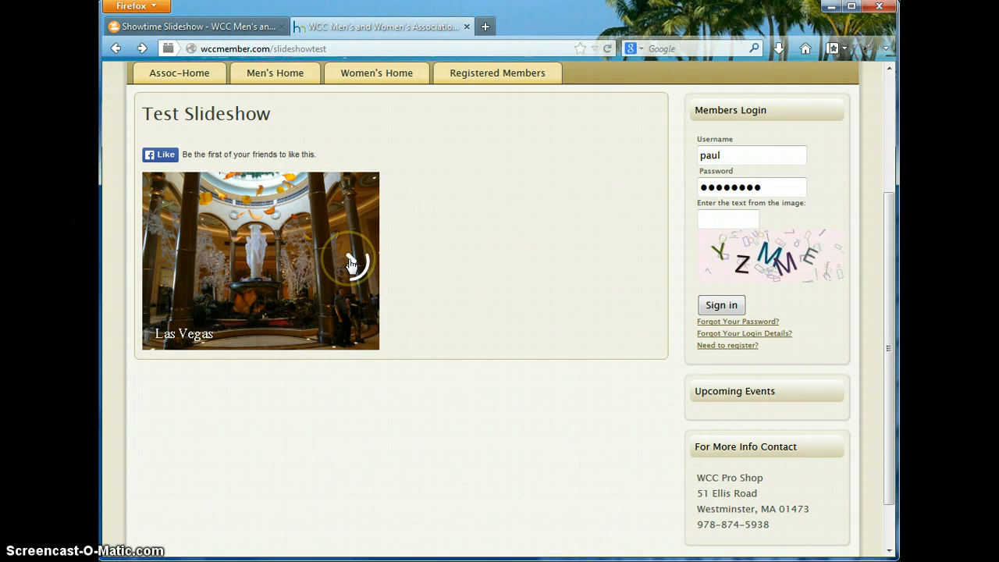
In the Showtime Slideshow admin preferences, enable the play / pause navigation control and apply the change
click(220, 26)
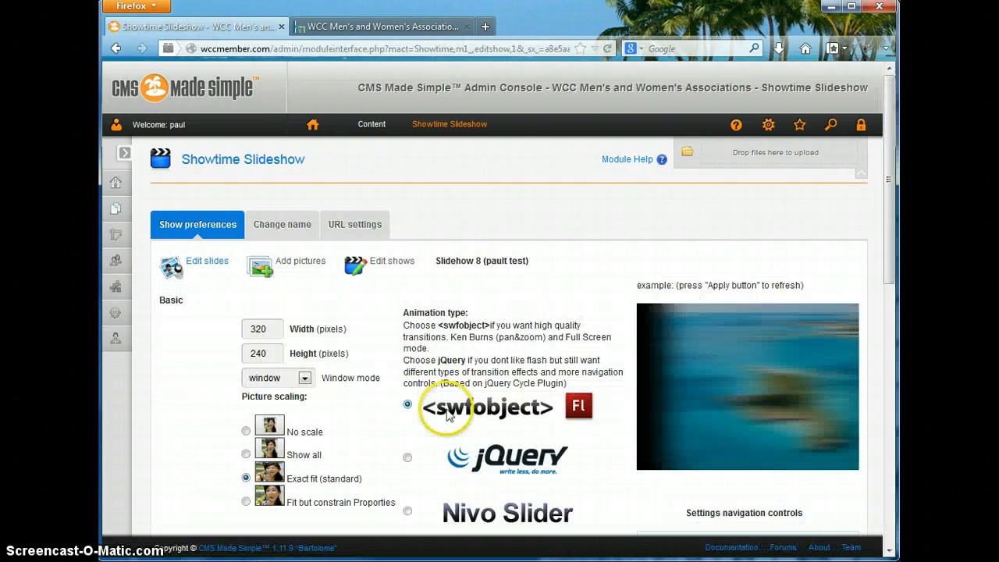
scroll(194, 415, down, 8)
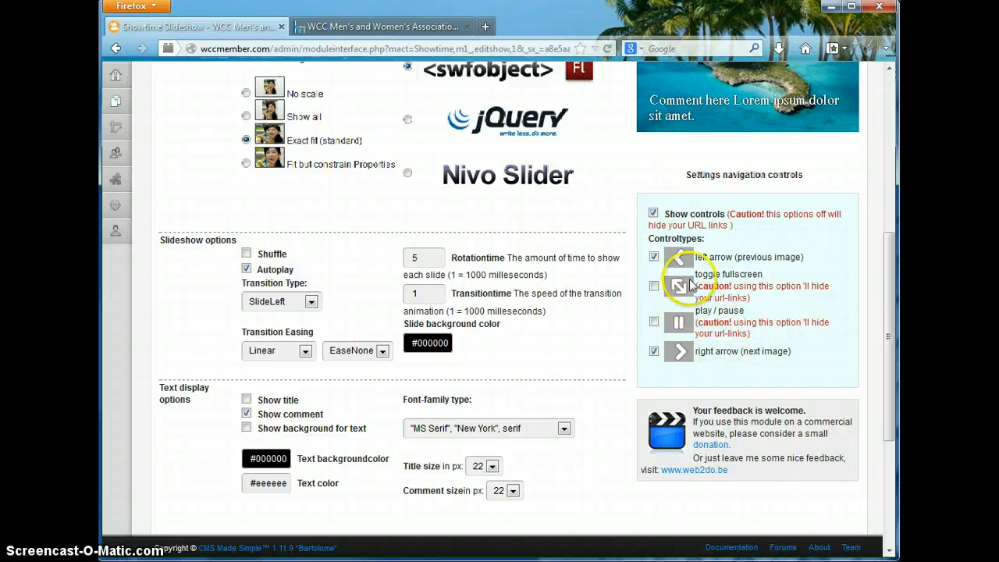
click(654, 322)
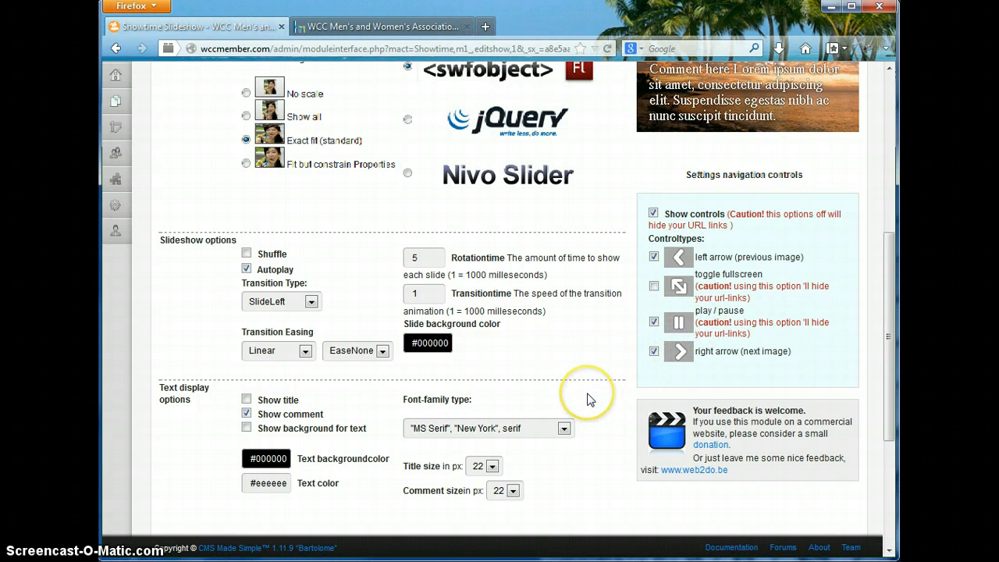
scroll(587, 399, down, 3)
click(390, 405)
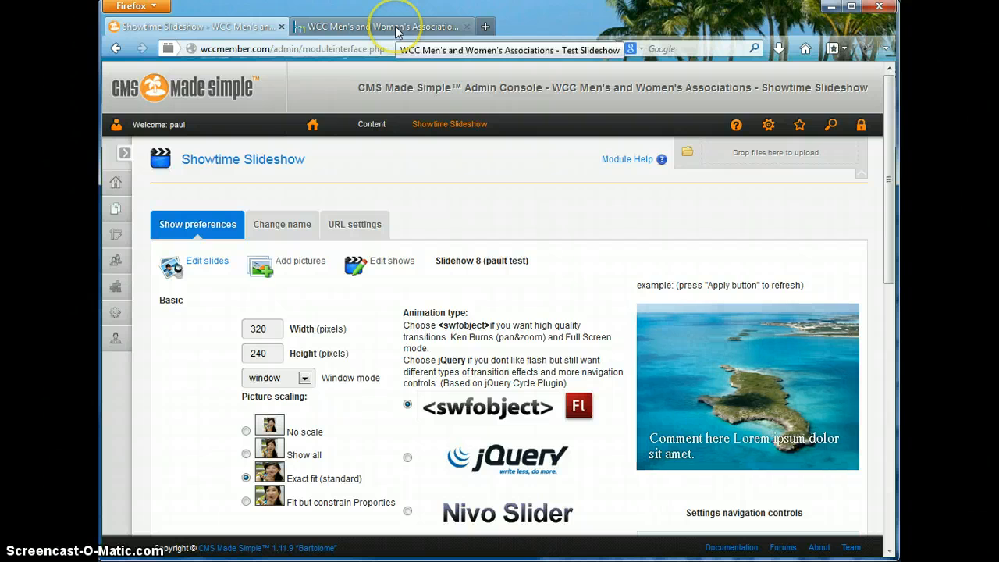
Reload the Test Slideshow page, check its play / pause control and advance to another picture
click(397, 28)
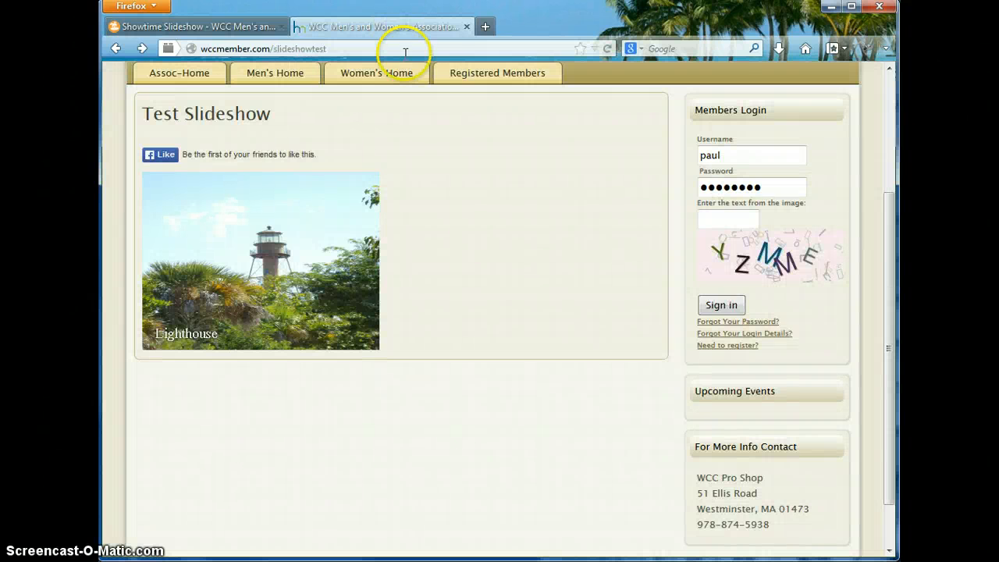
click(607, 47)
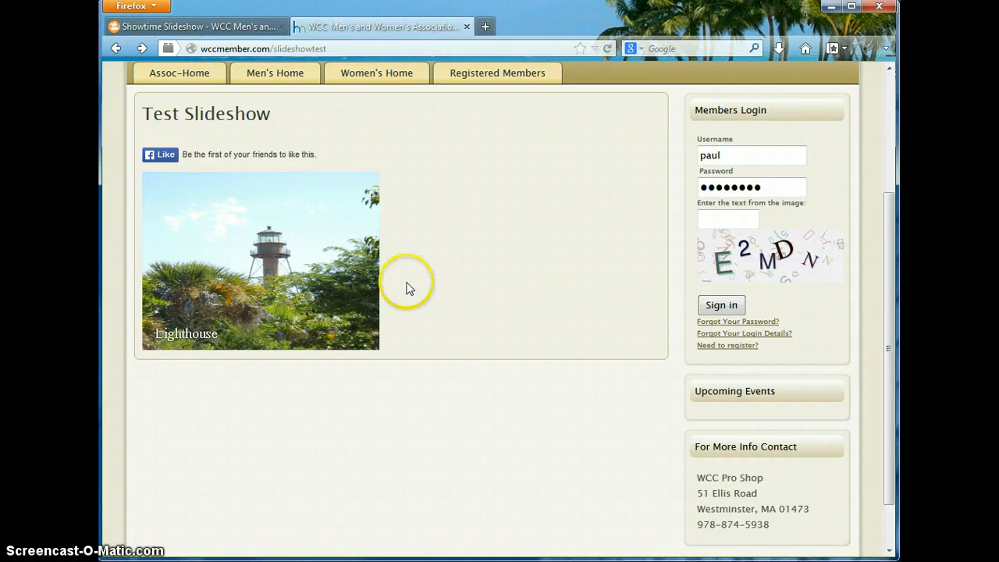
mouse_move(329, 280)
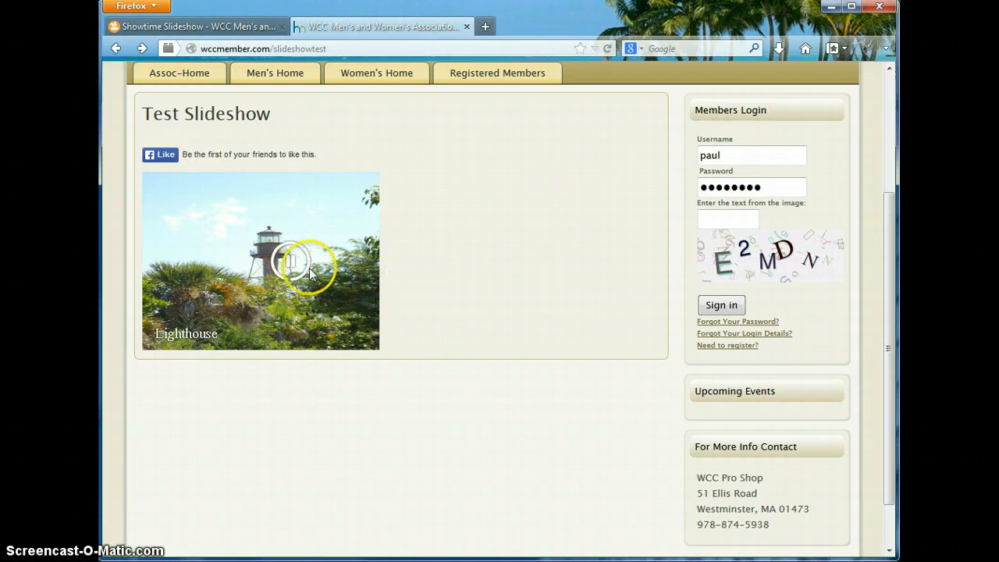
click(353, 269)
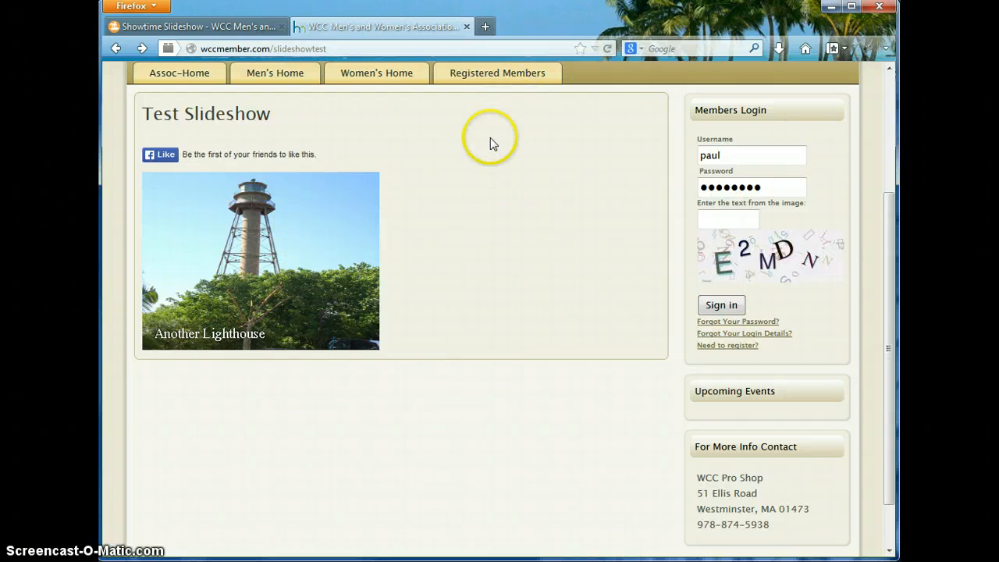
Back in the show preferences, set the animation type to jQuery and save the show
click(218, 28)
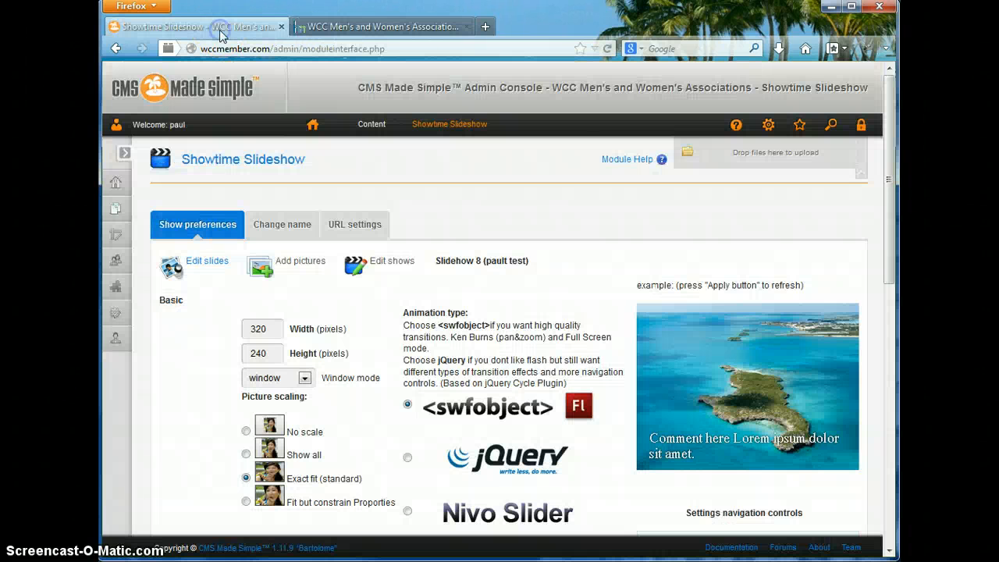
scroll(445, 355, down, 2)
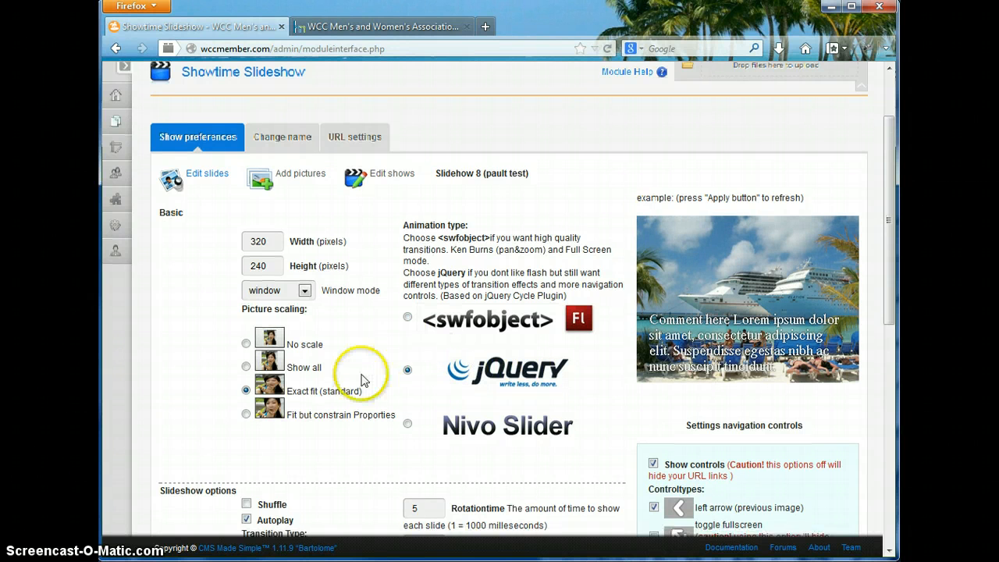
scroll(363, 379, down, 8)
click(180, 404)
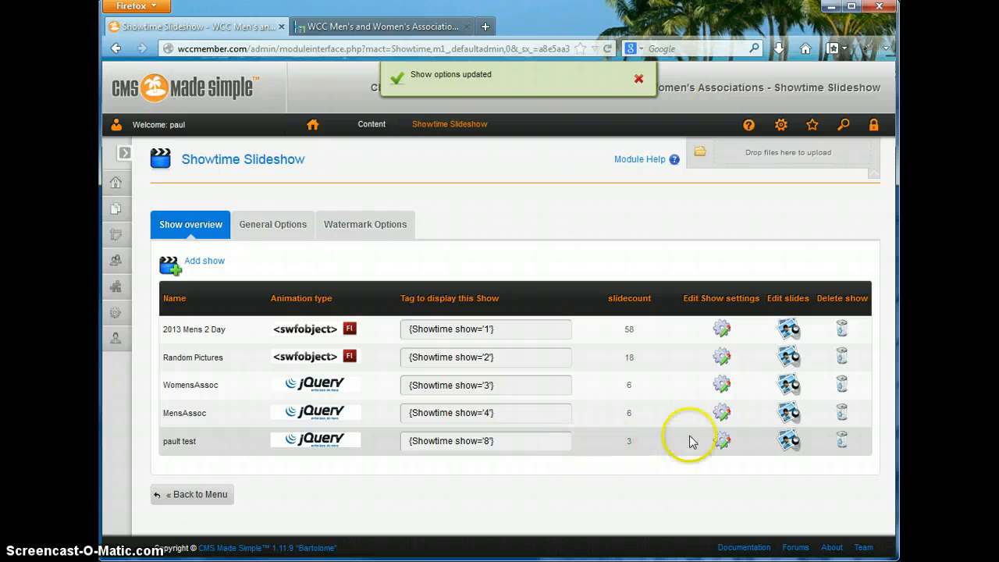
Reopen the settings of show 8, review the jQuery options and turn off Show title in the text display options
click(719, 443)
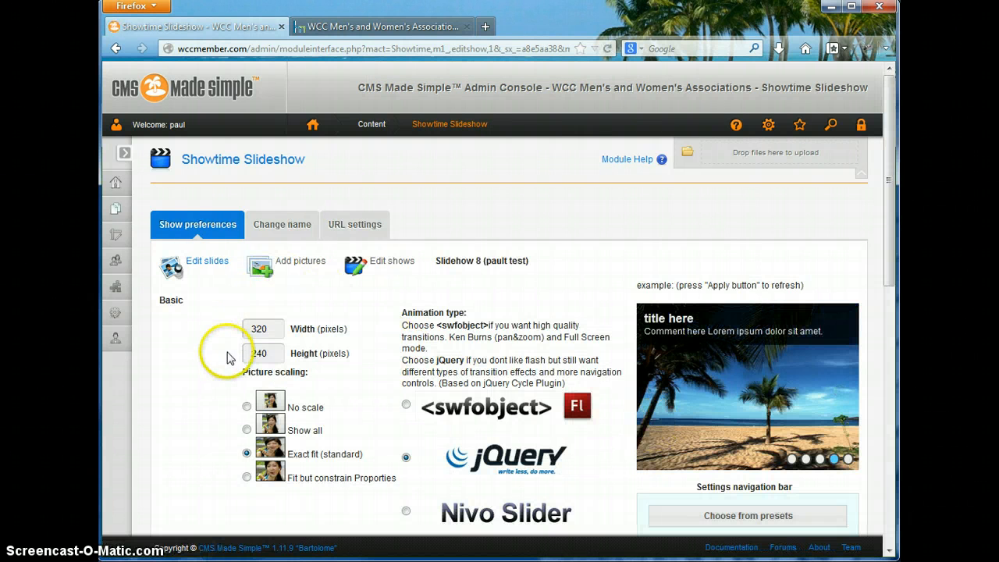
scroll(205, 354, down, 5)
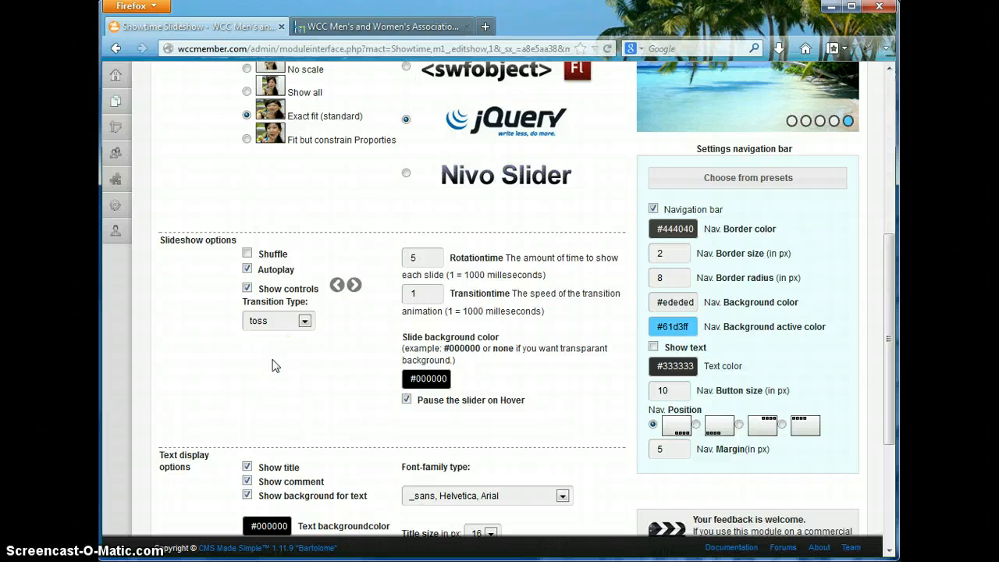
scroll(273, 365, down, 3)
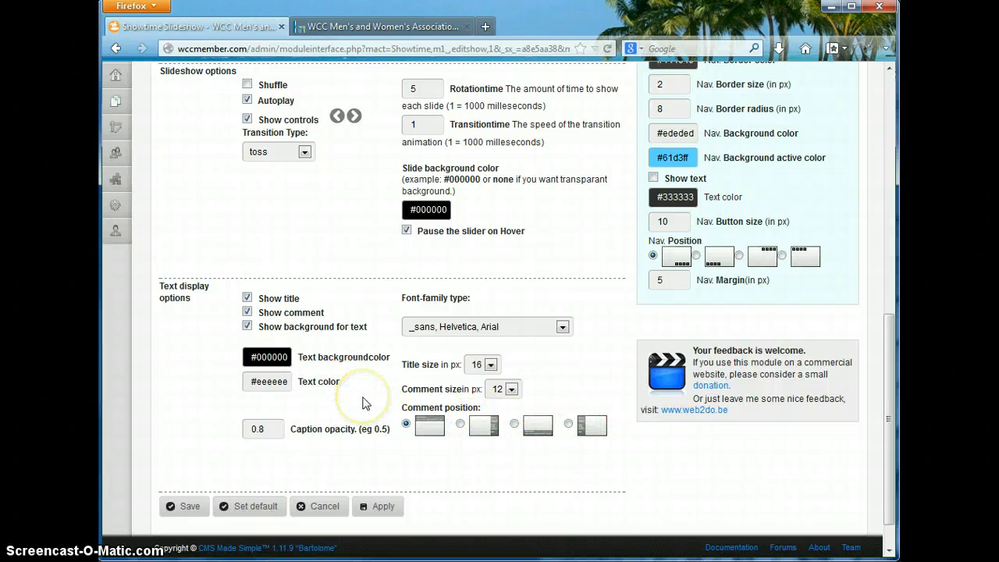
scroll(362, 403, up, 6)
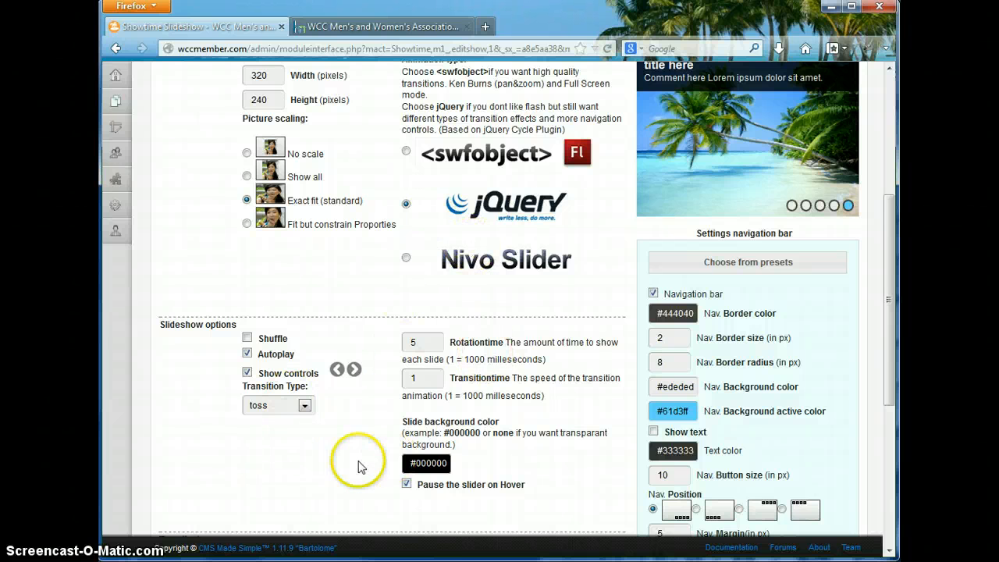
scroll(217, 380, down, 4)
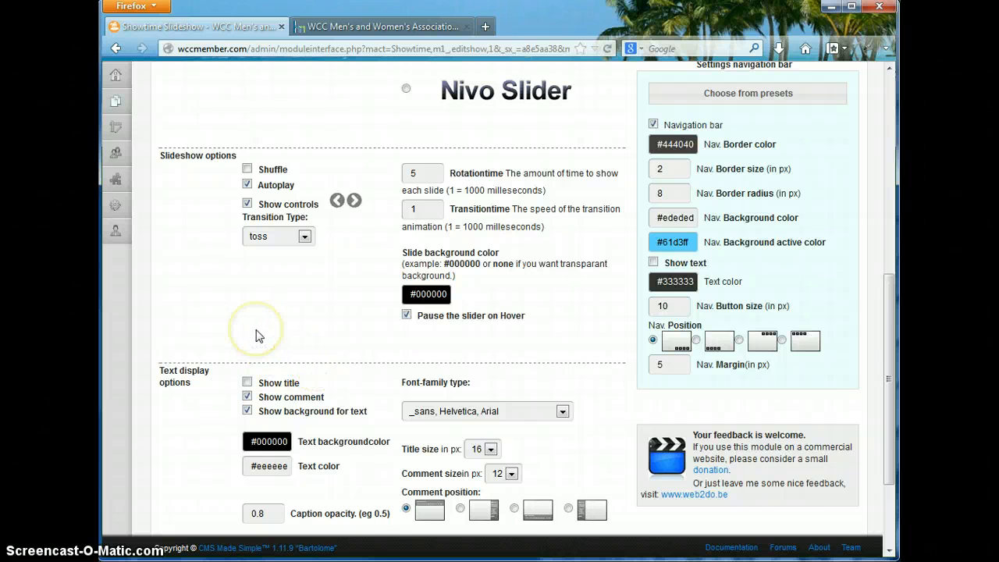
scroll(259, 336, down, 2)
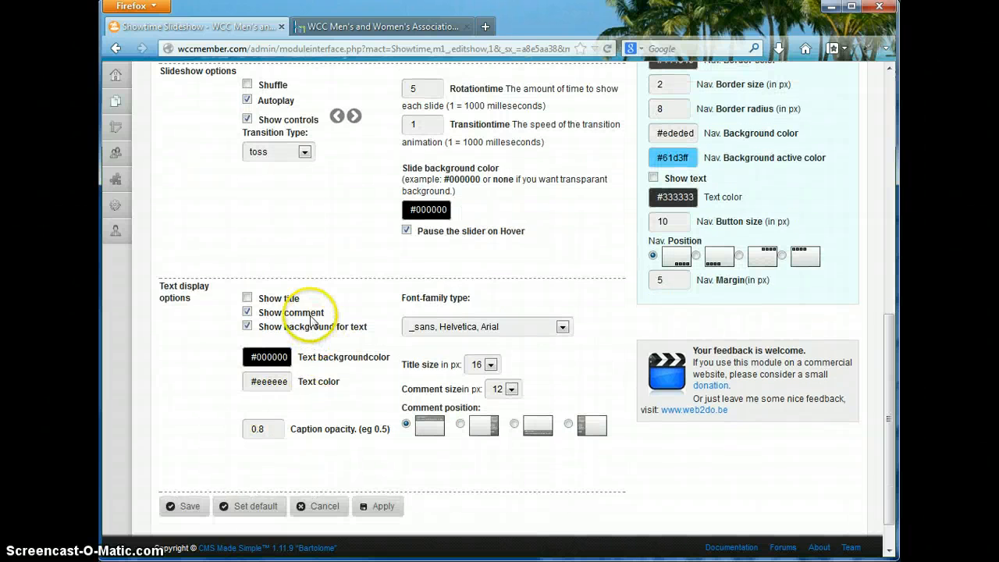
Examine the available jQuery transition types and leave the selection at toss
scroll(312, 320, up, 4)
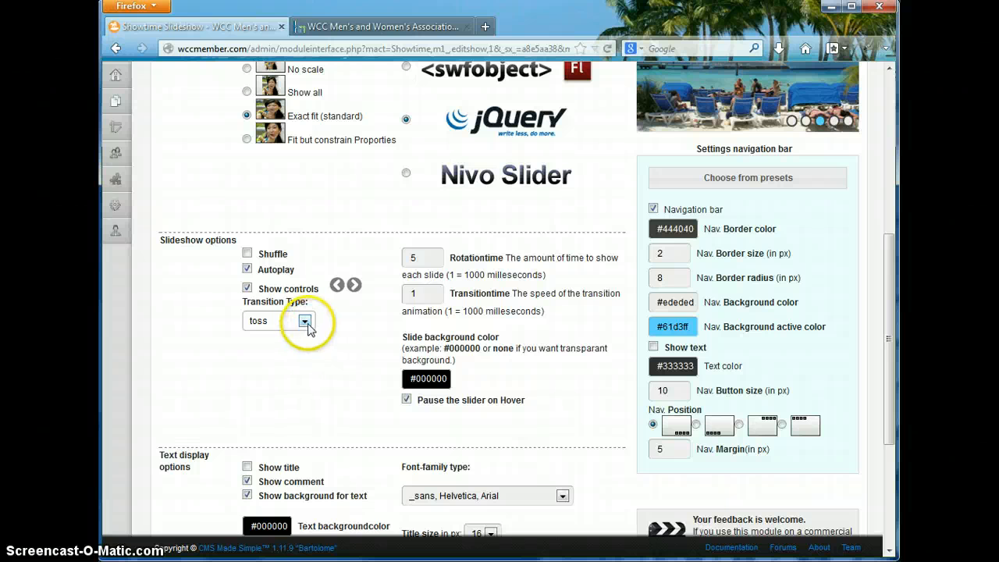
click(305, 321)
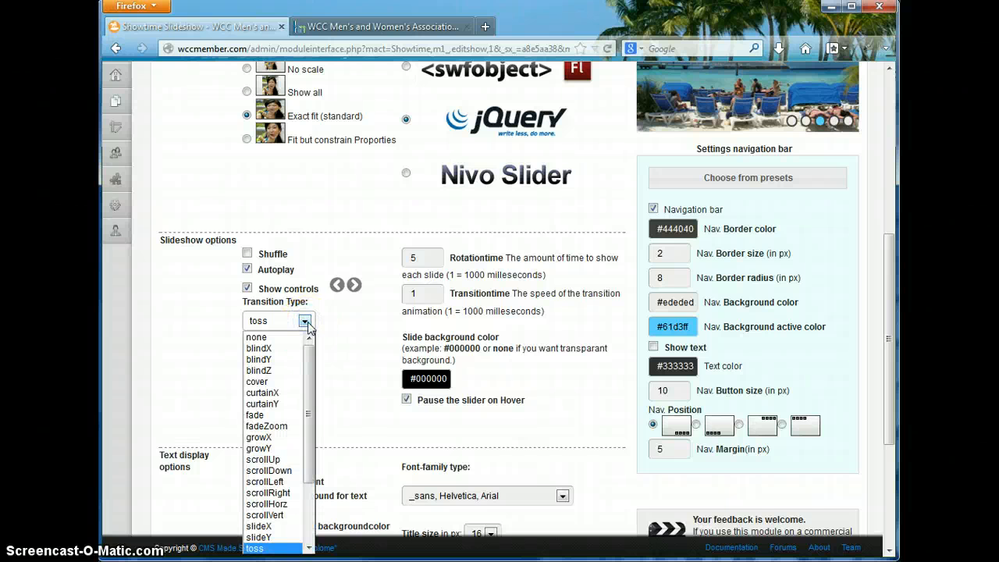
click(334, 338)
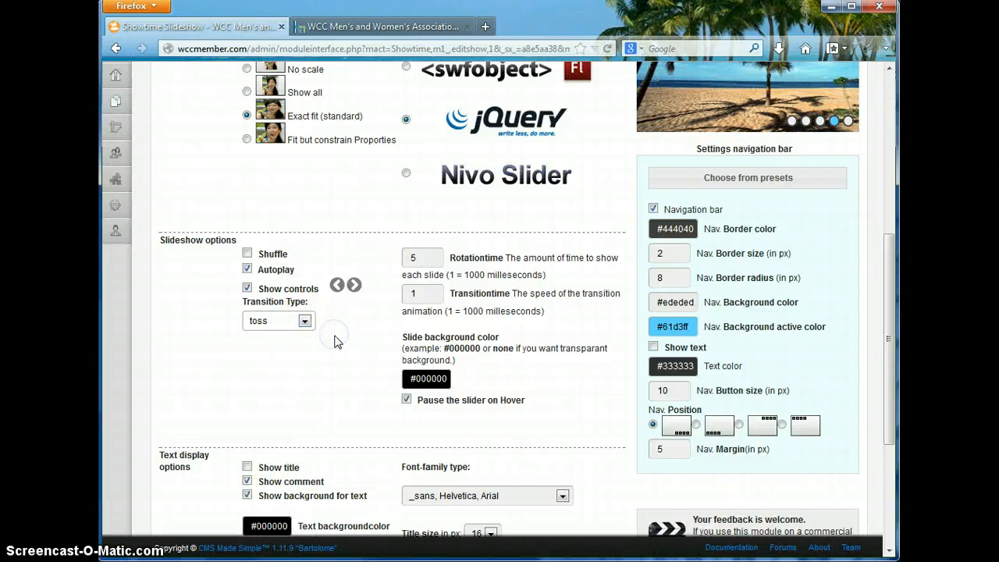
Jump between slides in the example preview with the navigation bar buttons to examine the jQuery navigation
scroll(349, 370, up, 2)
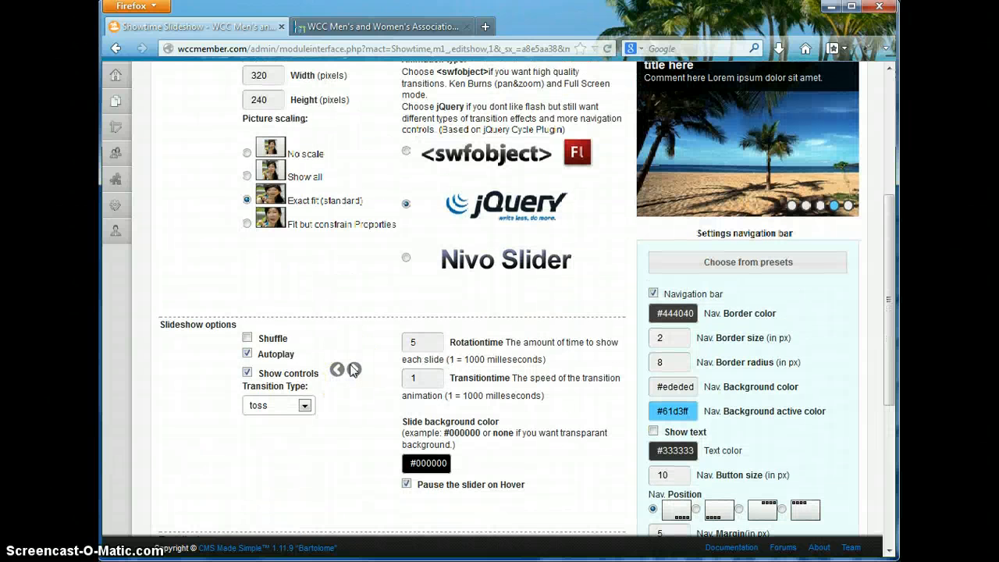
mouse_move(735, 160)
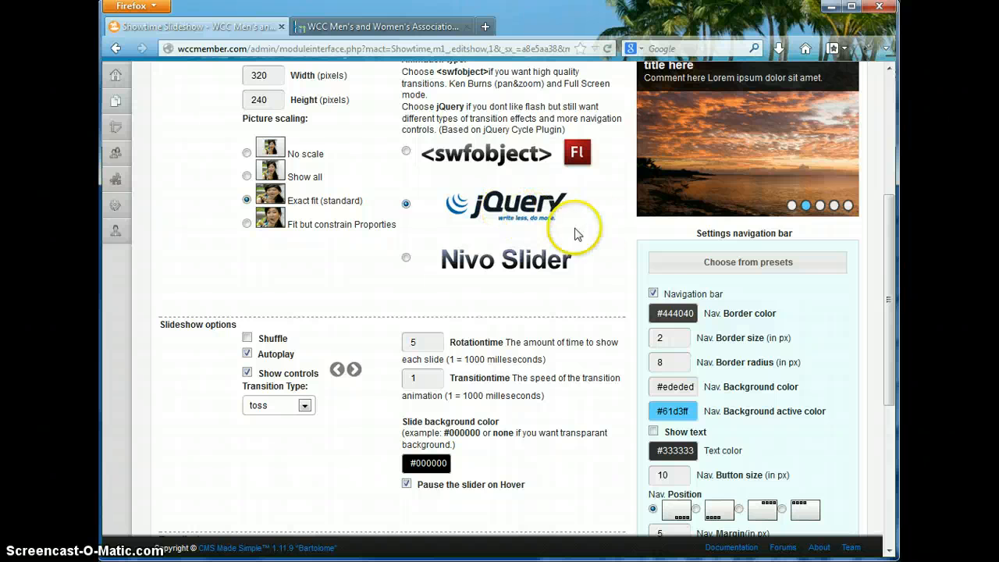
click(793, 208)
click(807, 208)
click(821, 208)
click(834, 208)
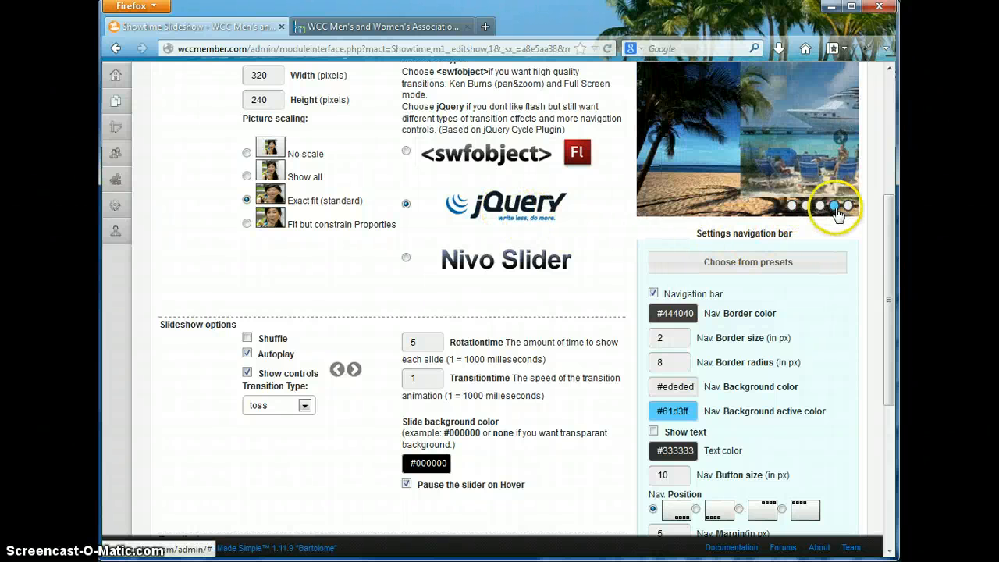
click(849, 209)
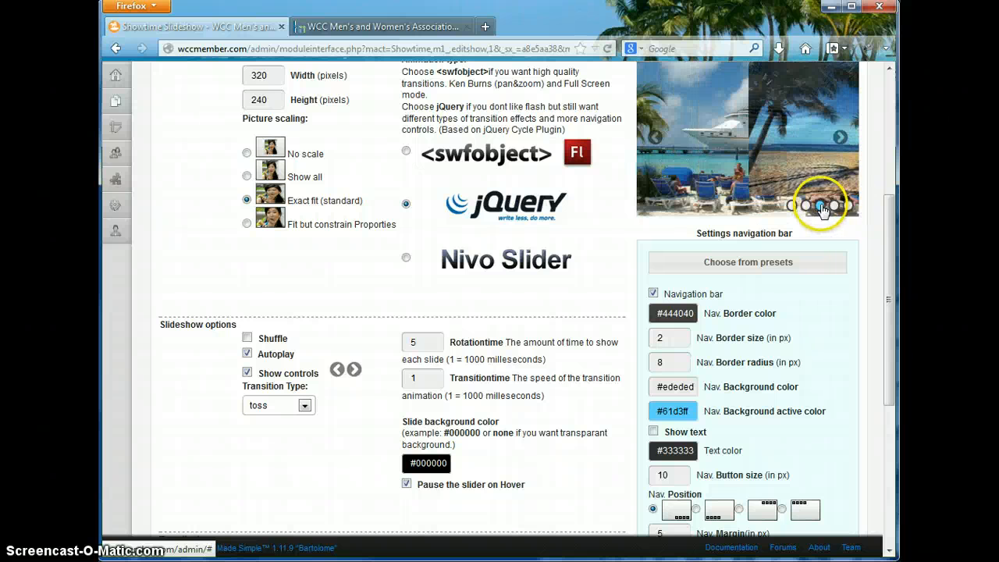
click(793, 208)
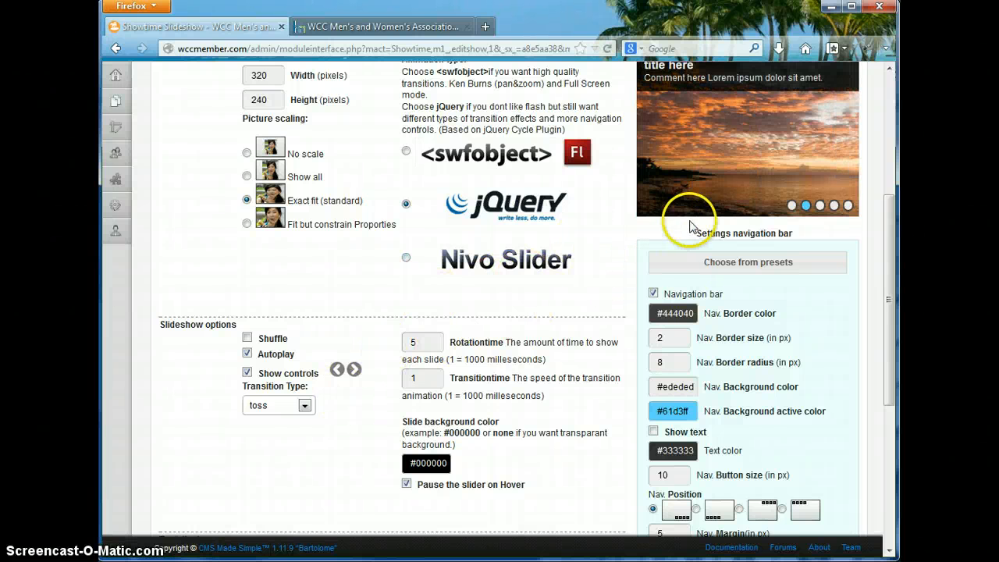
click(819, 206)
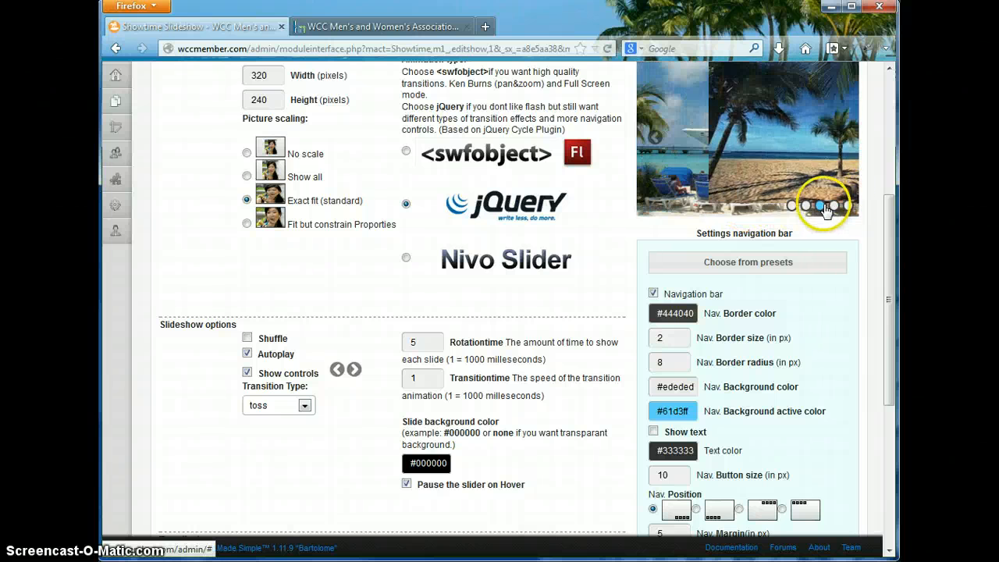
click(793, 206)
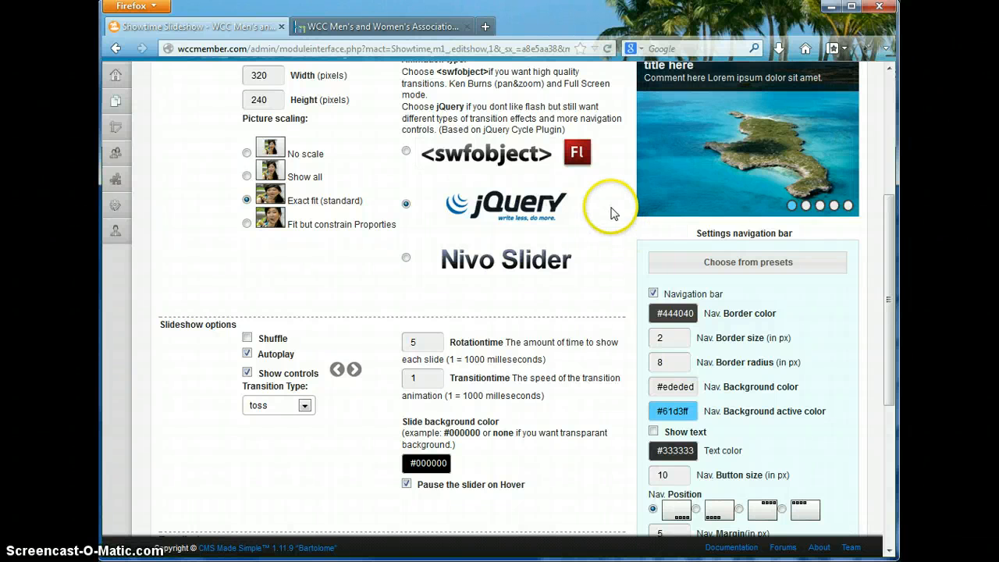
click(847, 206)
click(792, 206)
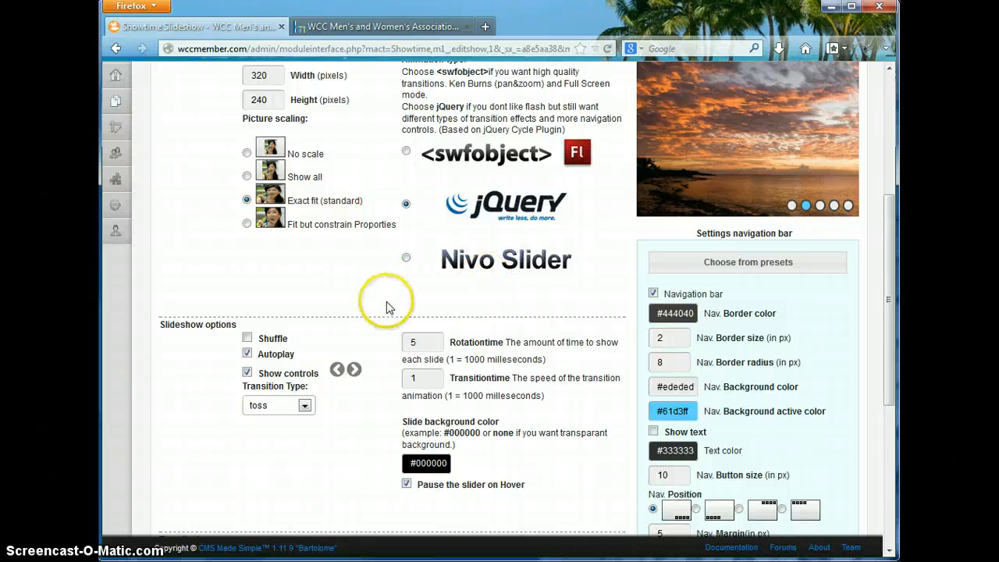
Apply the jQuery show preferences to refresh the example preview
click(348, 414)
scroll(349, 419, down, 6)
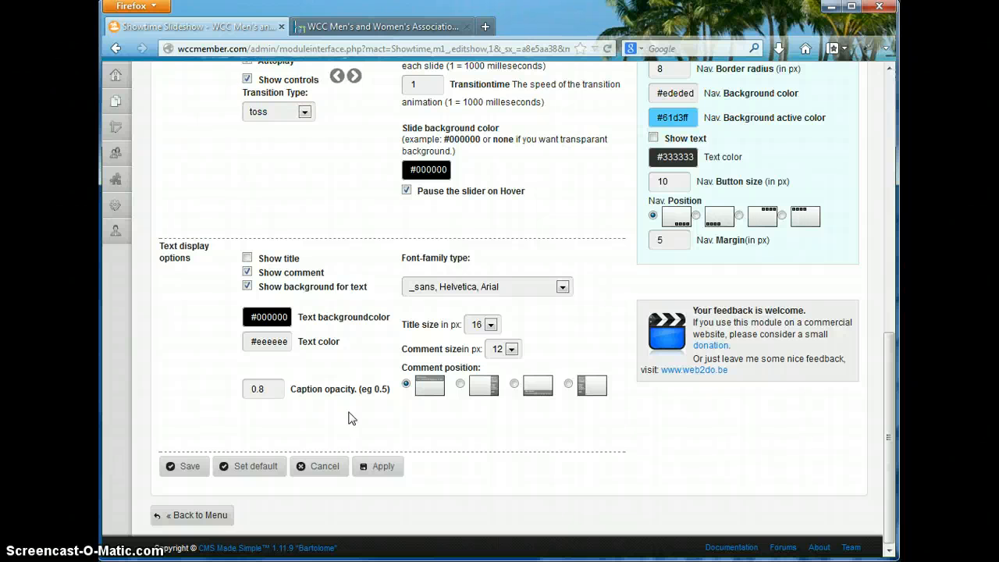
click(379, 470)
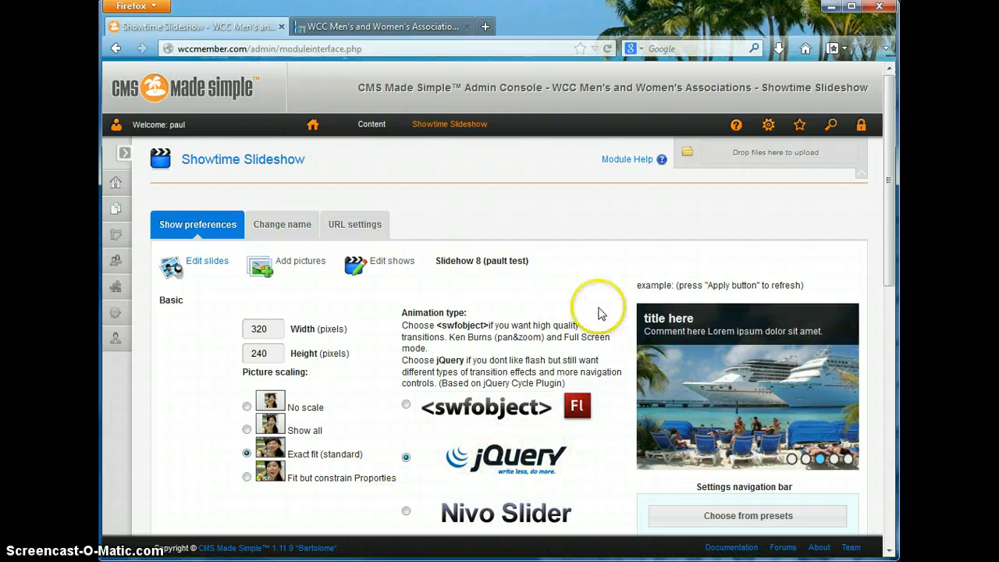
Reload the Test Slideshow page and move between its slides with the navigation dots and arrows to examine the jQuery show
click(411, 31)
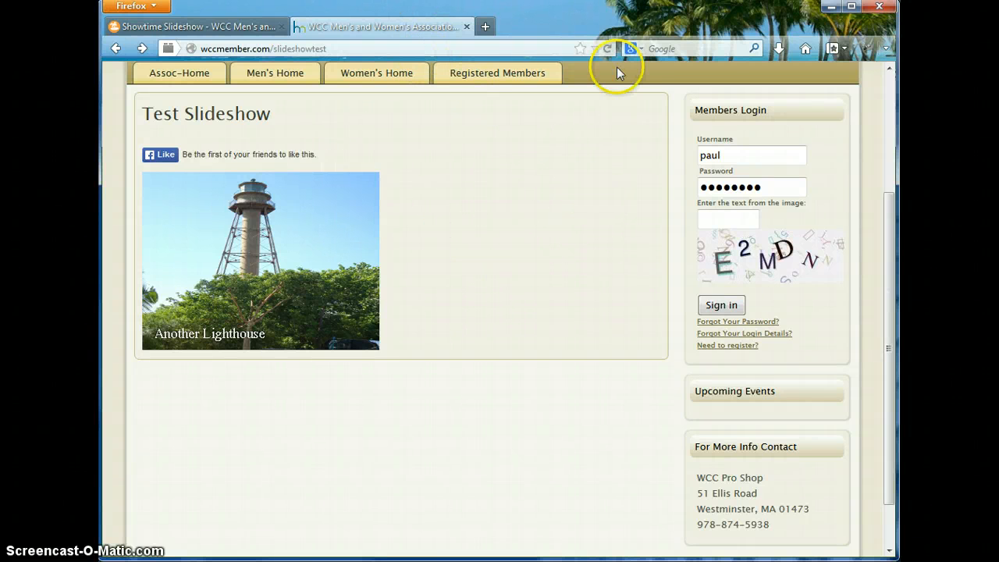
click(607, 49)
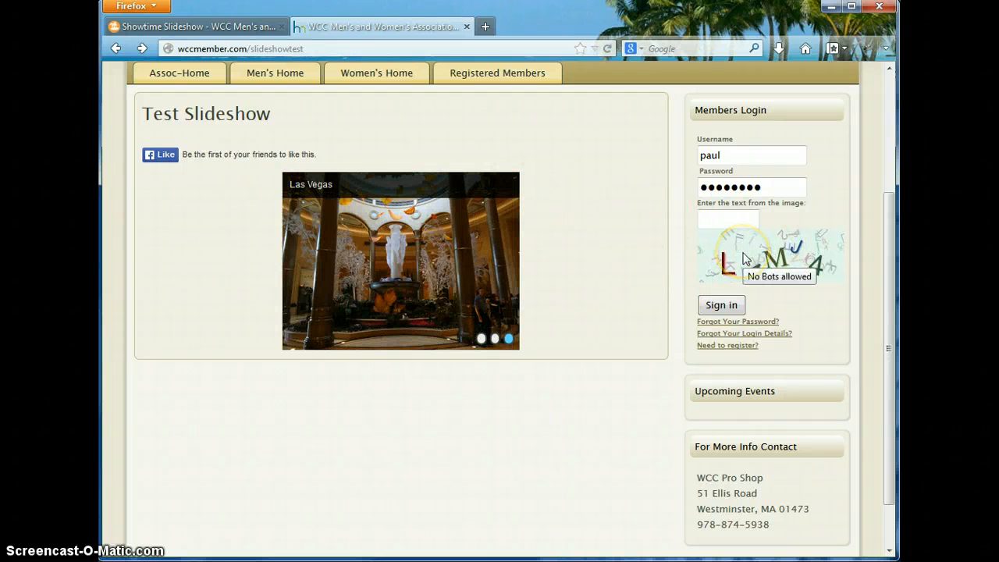
click(494, 340)
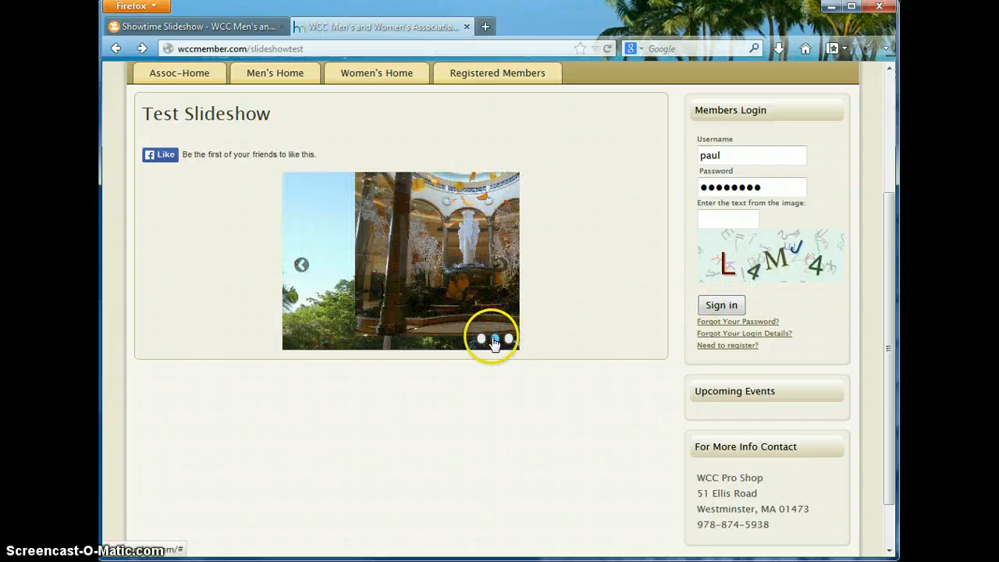
click(483, 341)
click(494, 341)
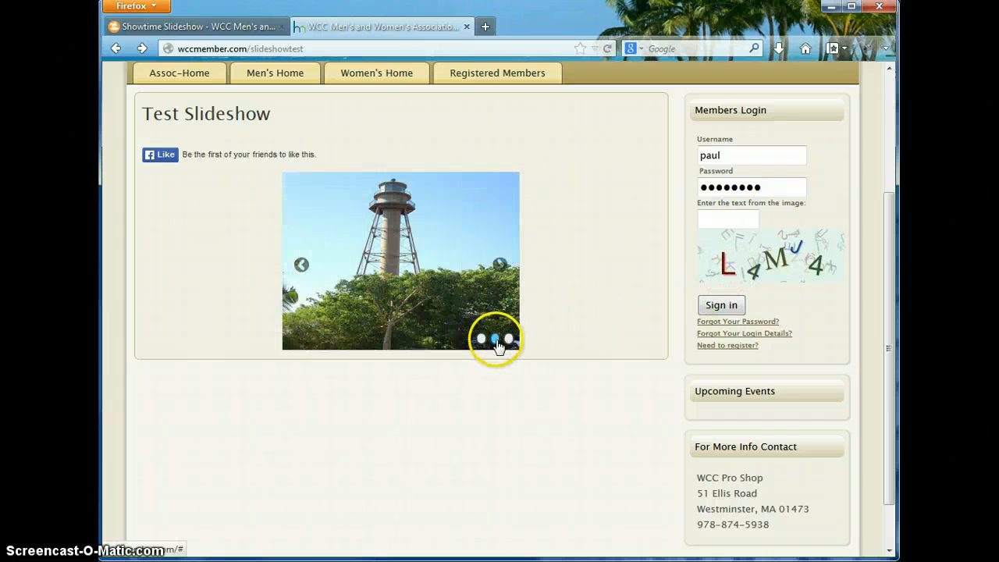
click(509, 341)
click(495, 340)
click(481, 341)
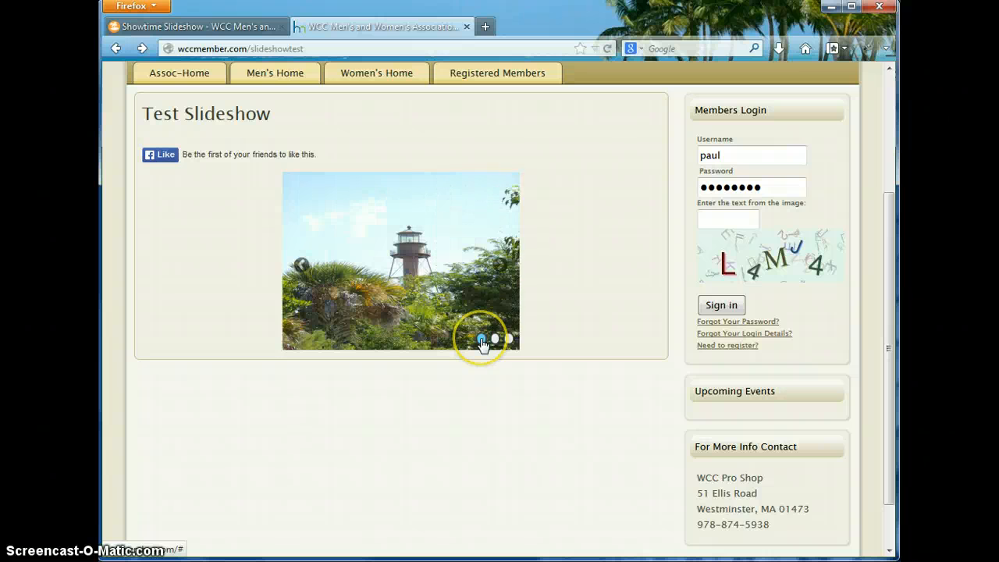
click(500, 268)
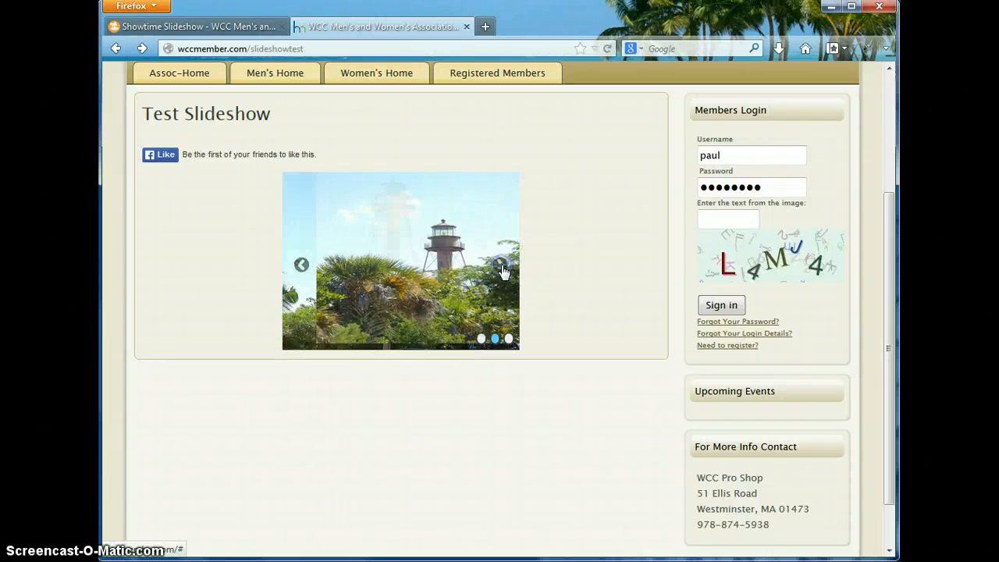
click(499, 268)
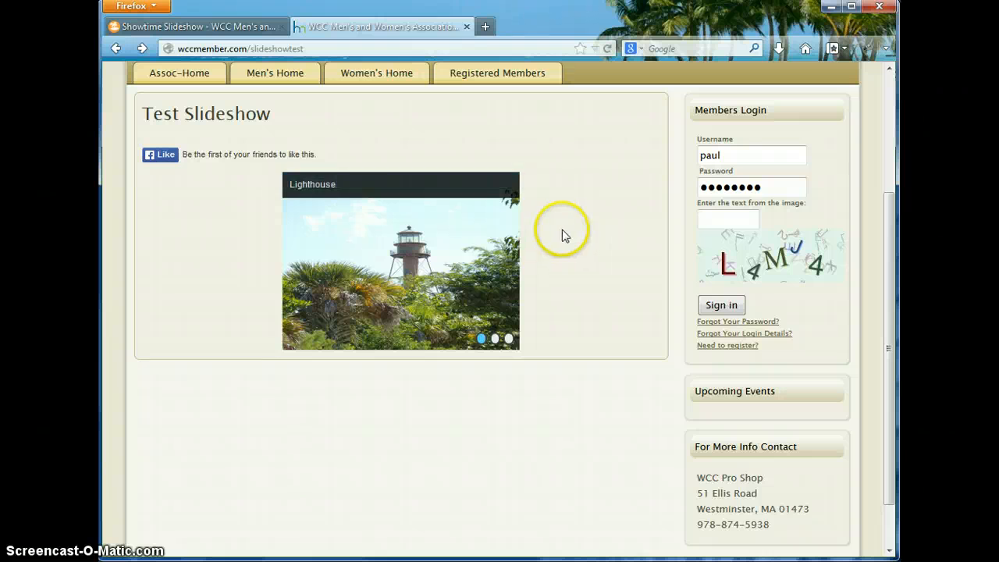
Review the show preferences of slideshow 8 in the admin console and return to the show overview without saving
click(234, 26)
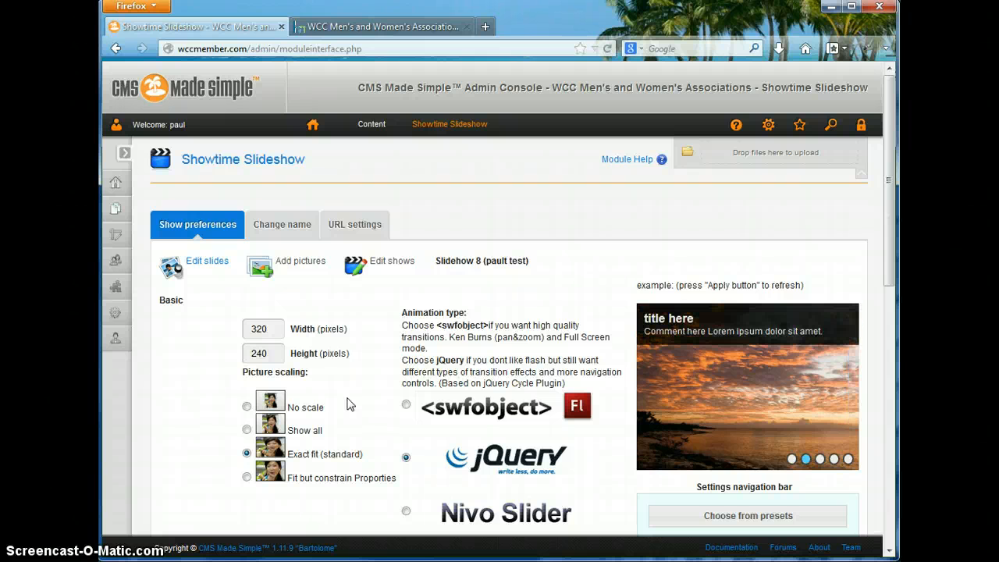
scroll(349, 404, down, 2)
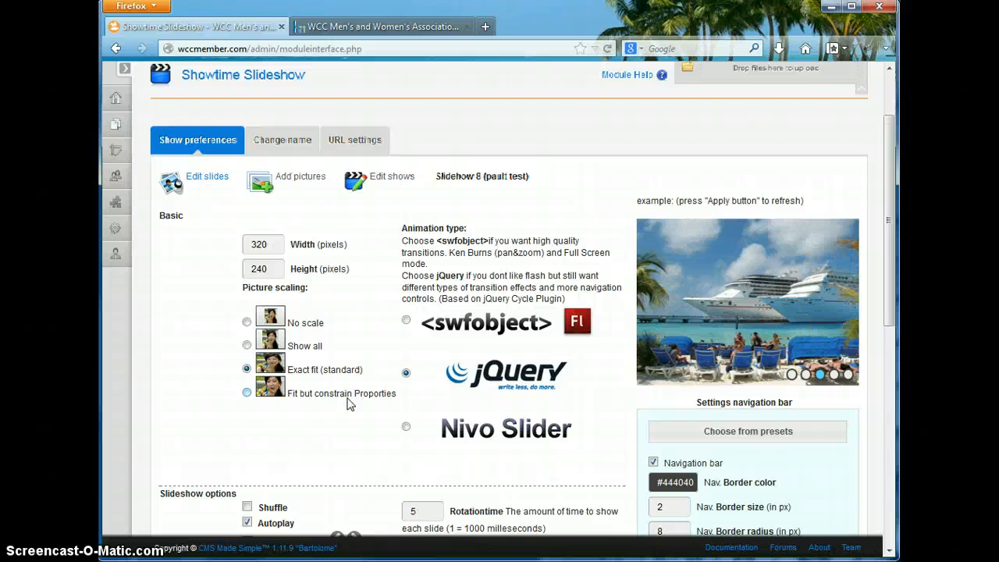
scroll(348, 404, down, 2)
scroll(349, 404, up, 4)
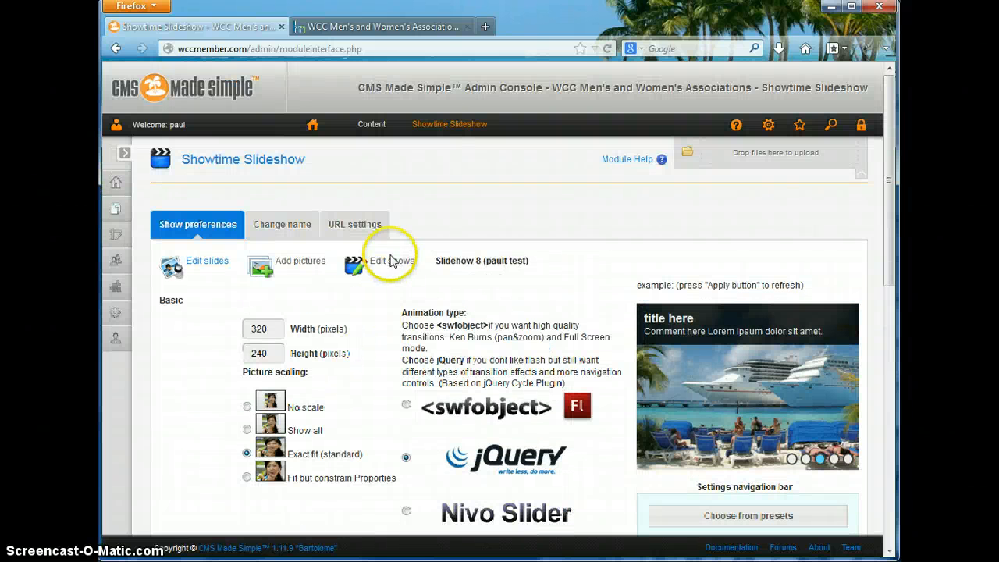
scroll(194, 330, down, 12)
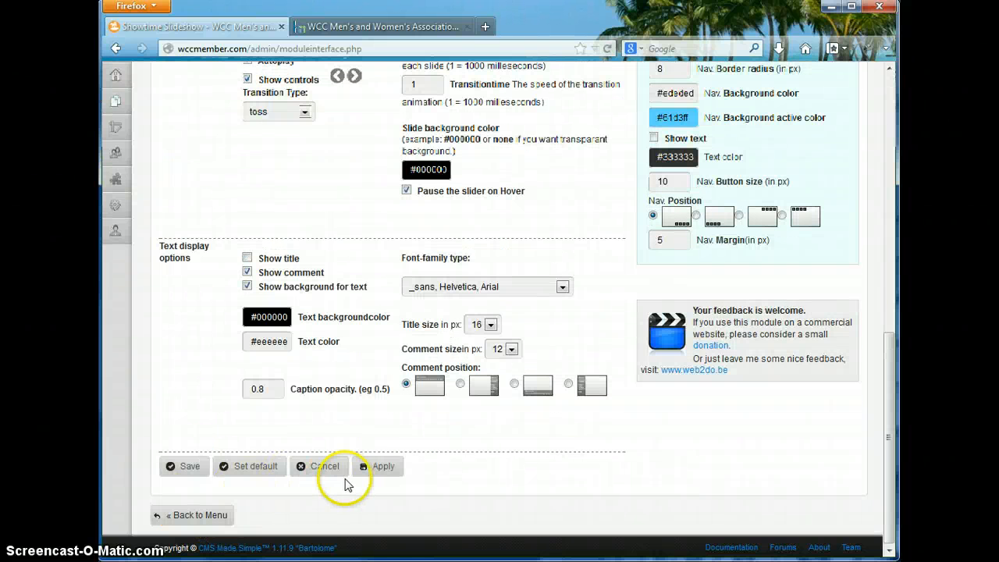
click(326, 470)
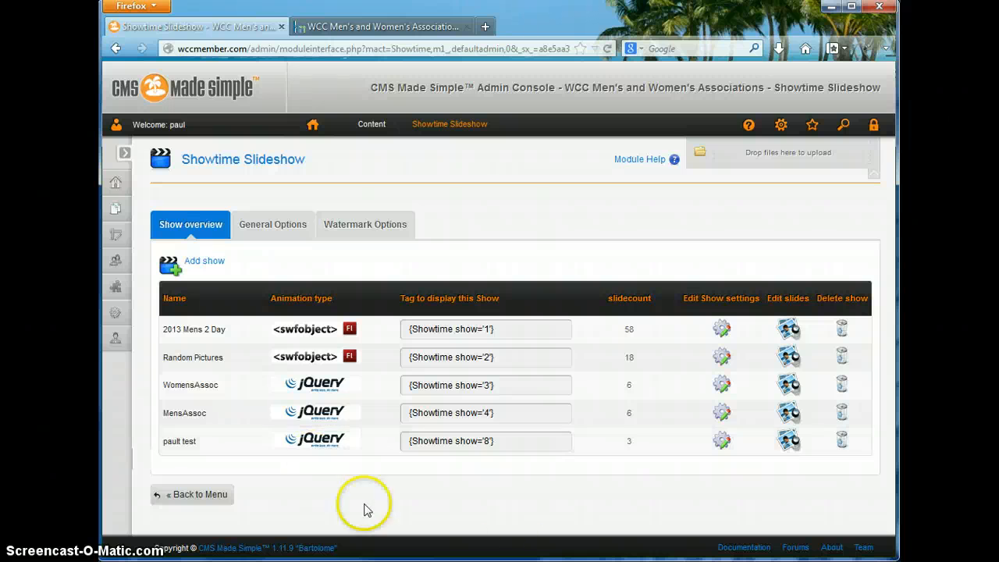
Open the pault test show's settings, set the navigation bar's background active color to #99d3ff and save
click(721, 445)
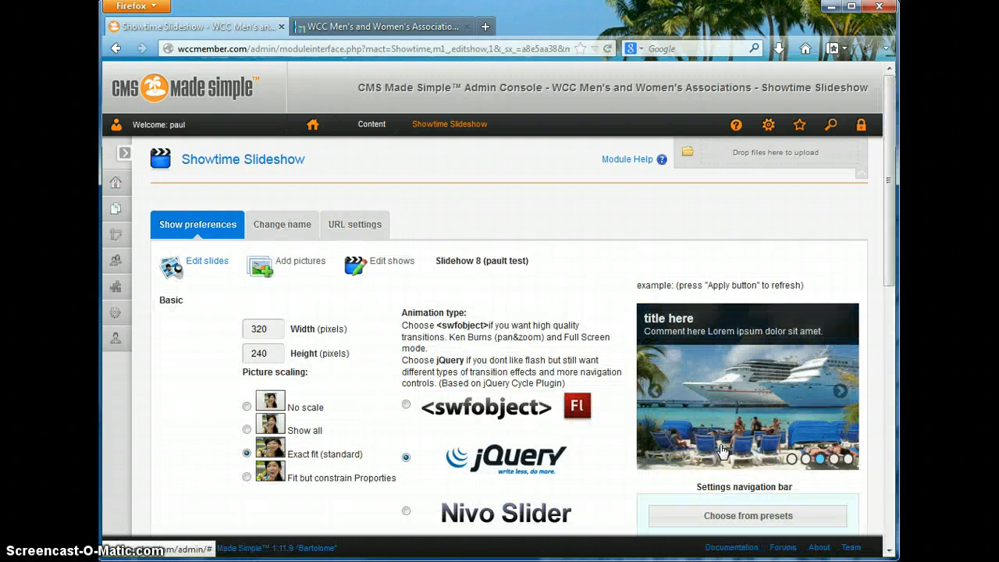
scroll(613, 262, down, 6)
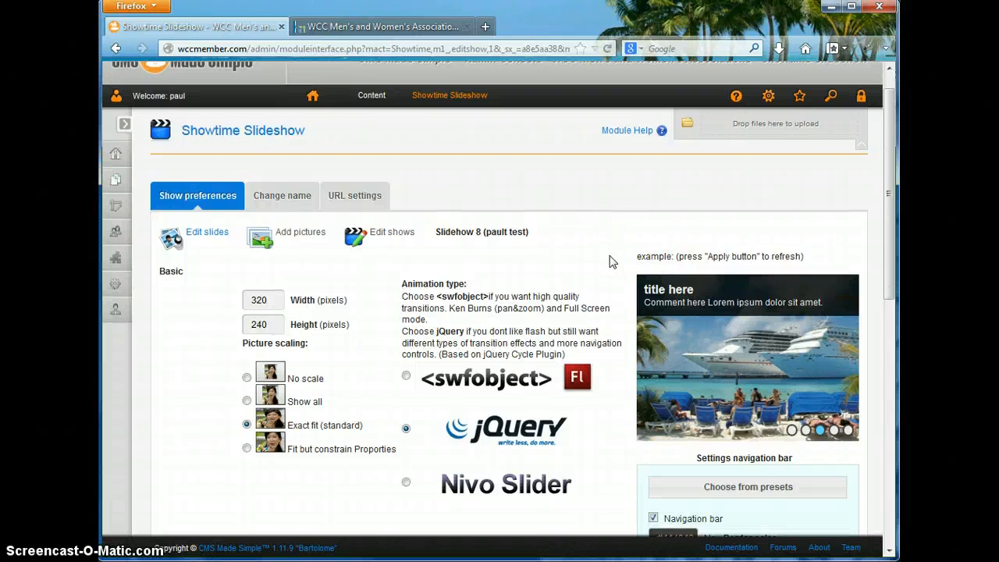
scroll(613, 263, down, 2)
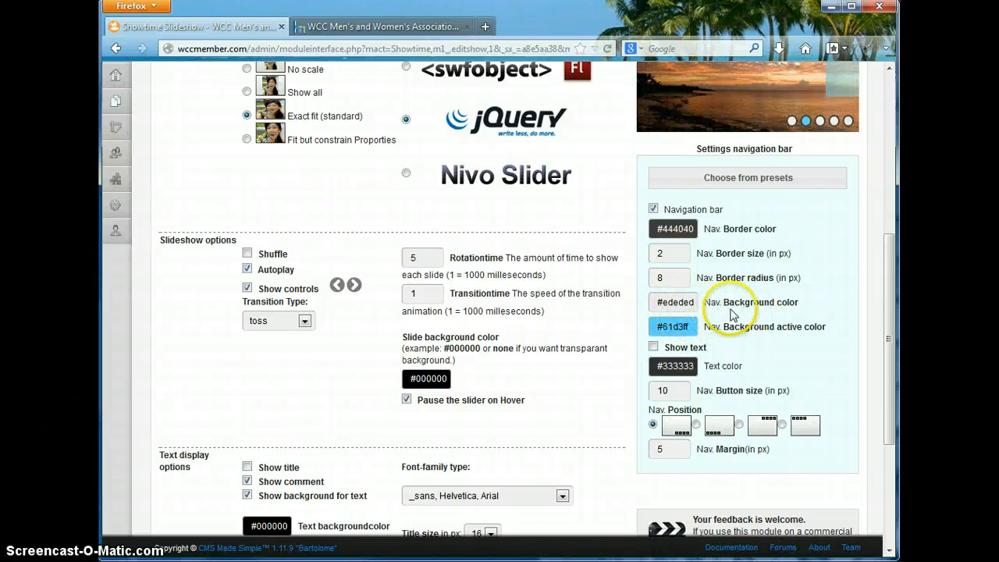
click(672, 326)
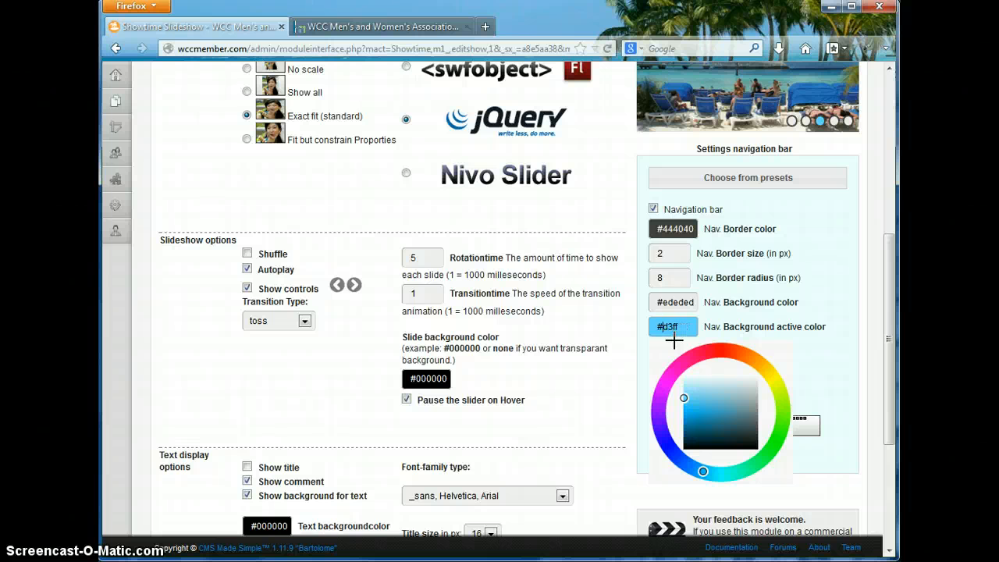
text(9)
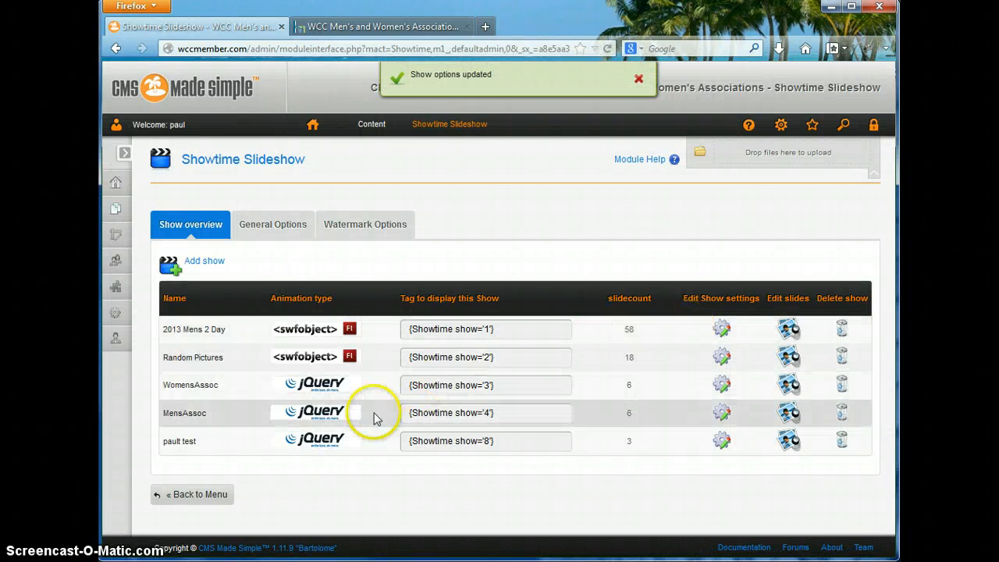
Reopen the pault test show's settings, set the navigation bar's background active color to yellow-green #eaff99 and save the show
click(722, 441)
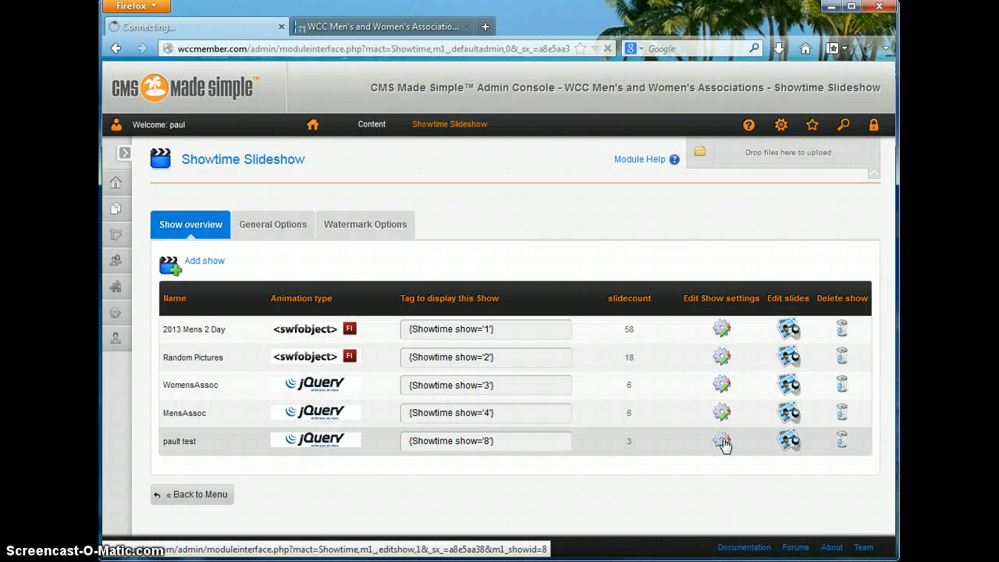
scroll(724, 445, down, 5)
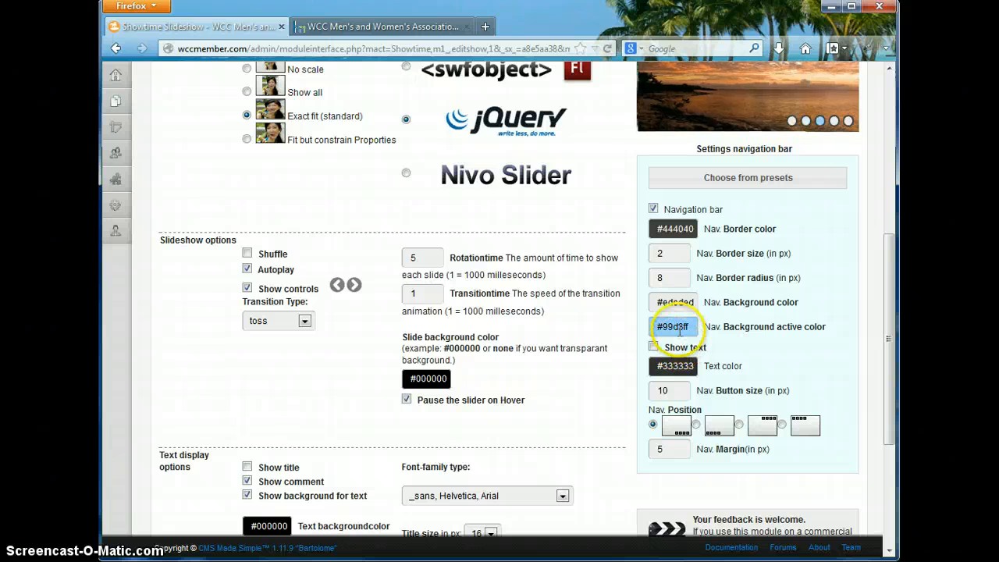
click(680, 326)
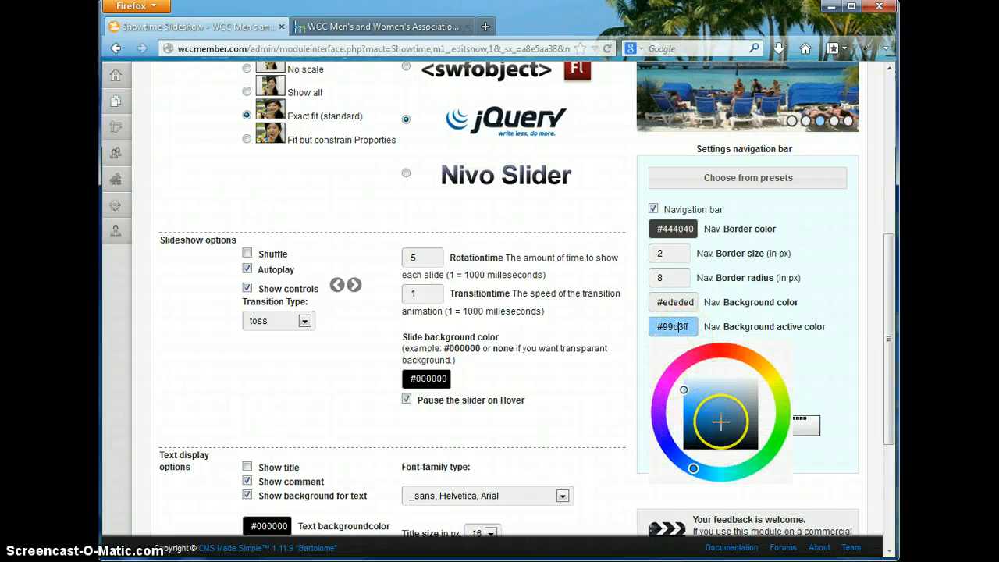
click(780, 425)
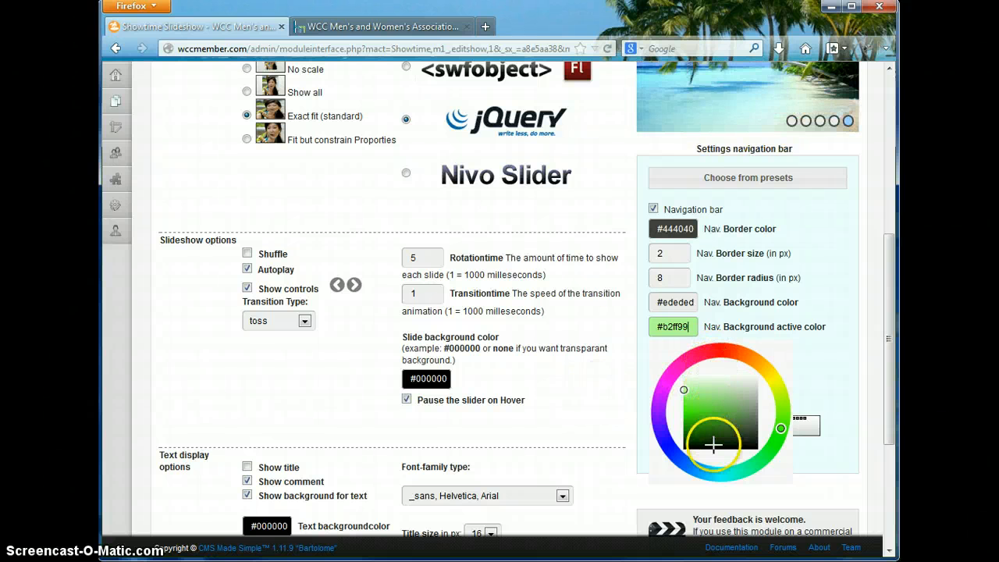
click(780, 392)
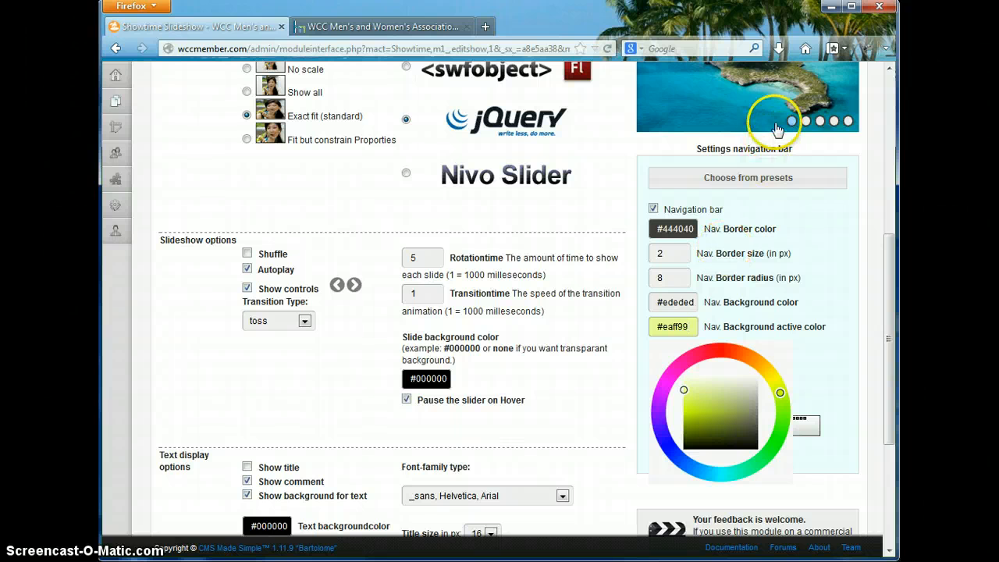
click(819, 121)
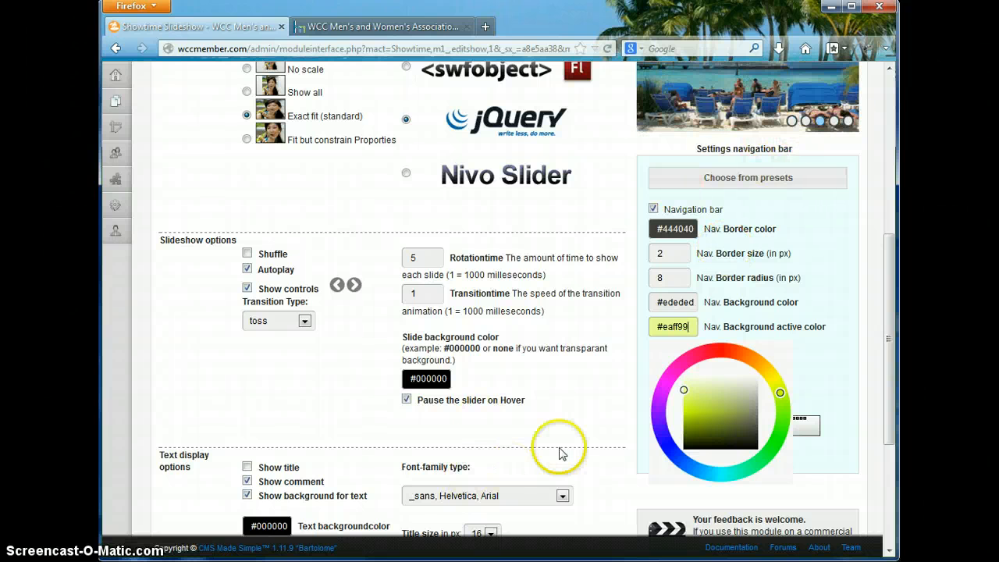
click(585, 439)
scroll(587, 448, down, 5)
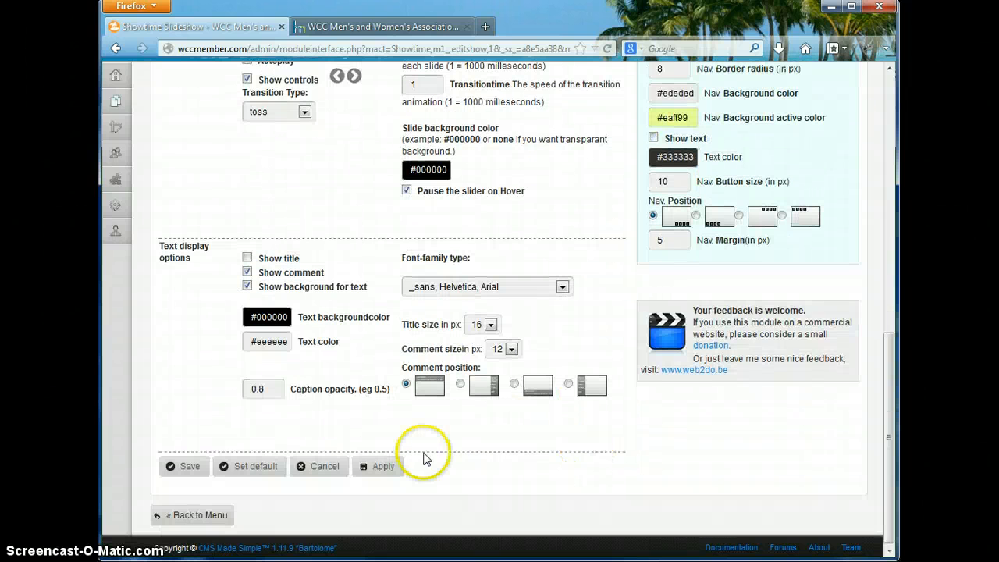
click(184, 466)
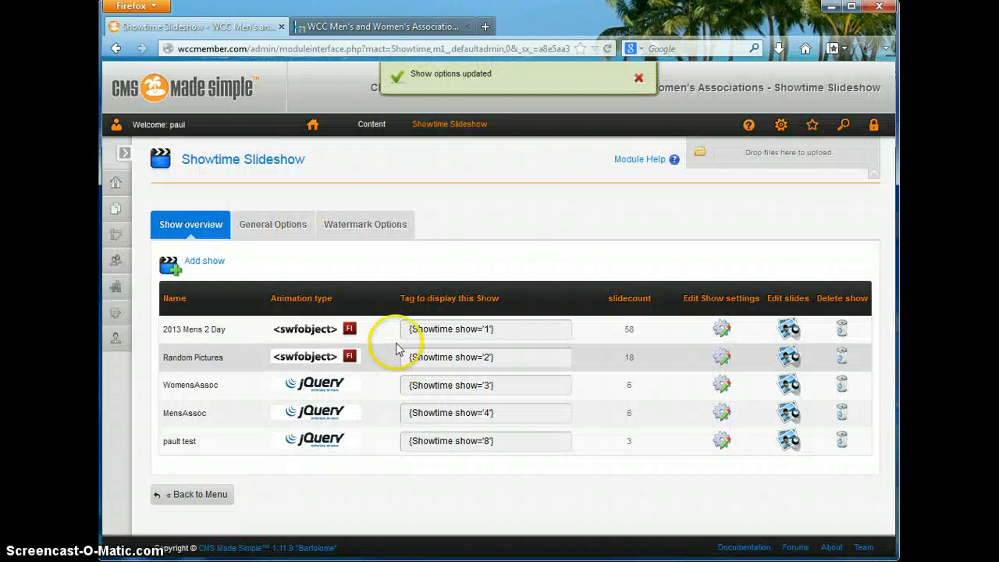
Reload the Test Slideshow page and switch between slides to check the active color of the navigation dots
click(393, 29)
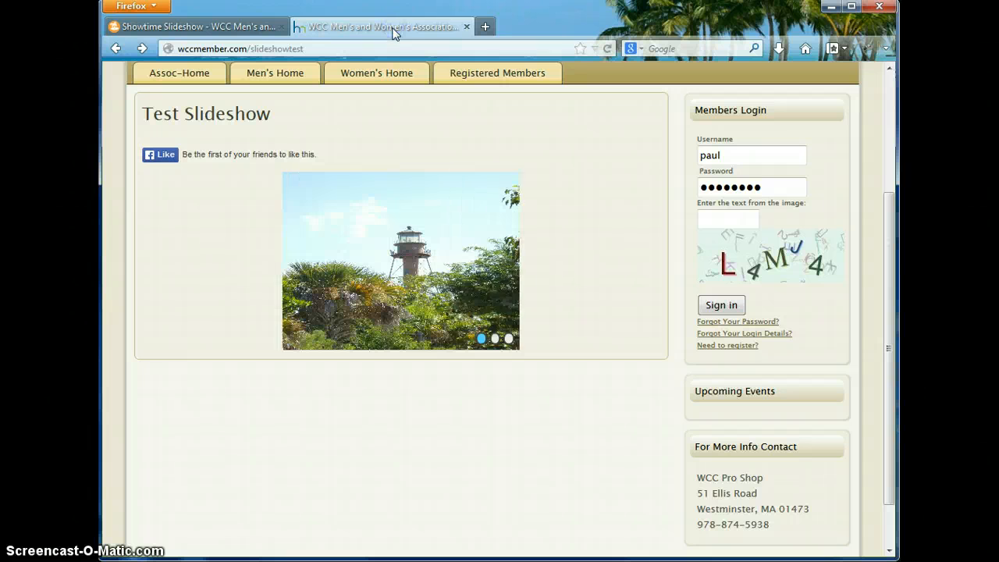
click(610, 50)
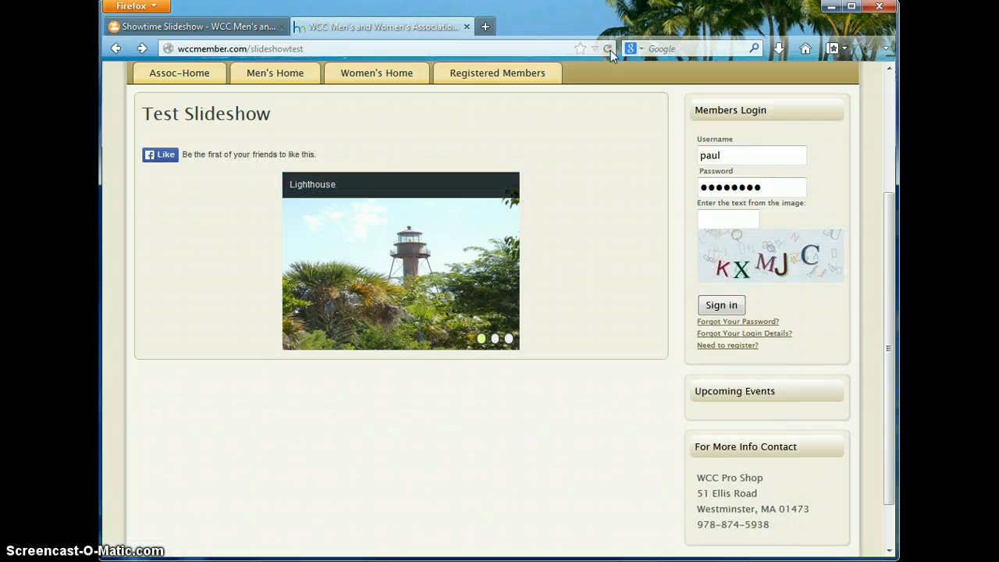
click(580, 156)
click(495, 338)
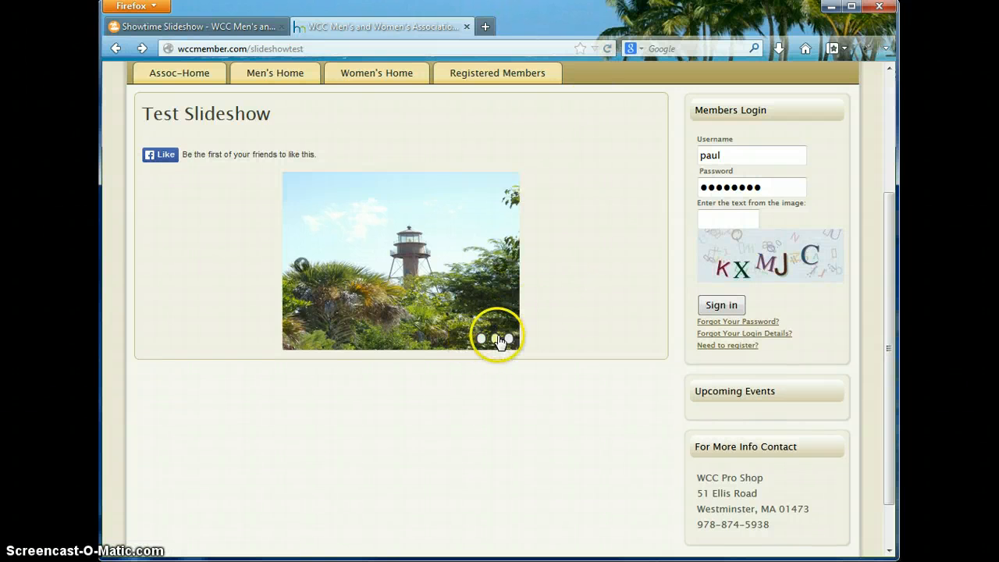
click(482, 339)
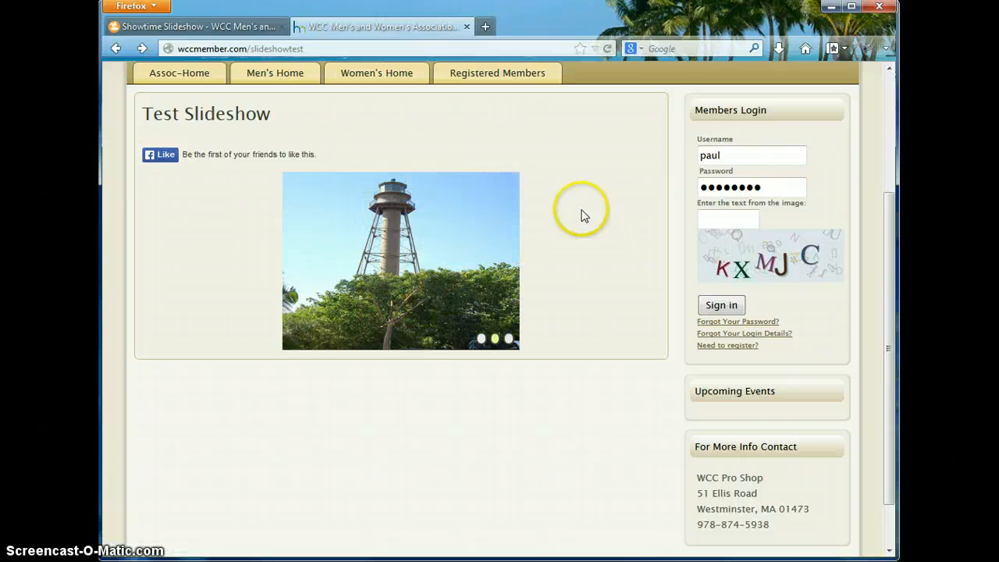
Switch to the admin console and browse for pictures to add to the pault test show in the 2014_images/slideshow2 folder
click(214, 30)
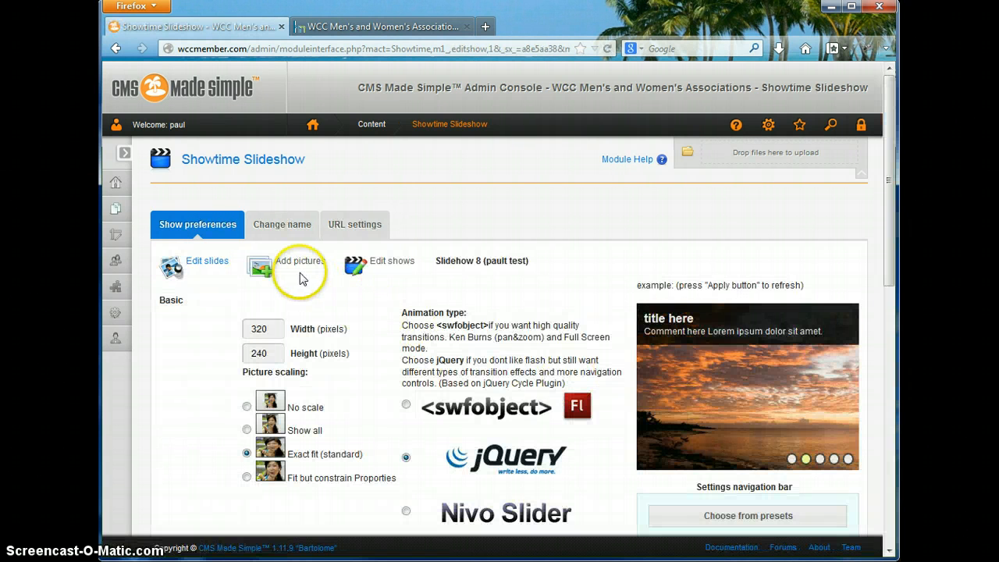
click(214, 268)
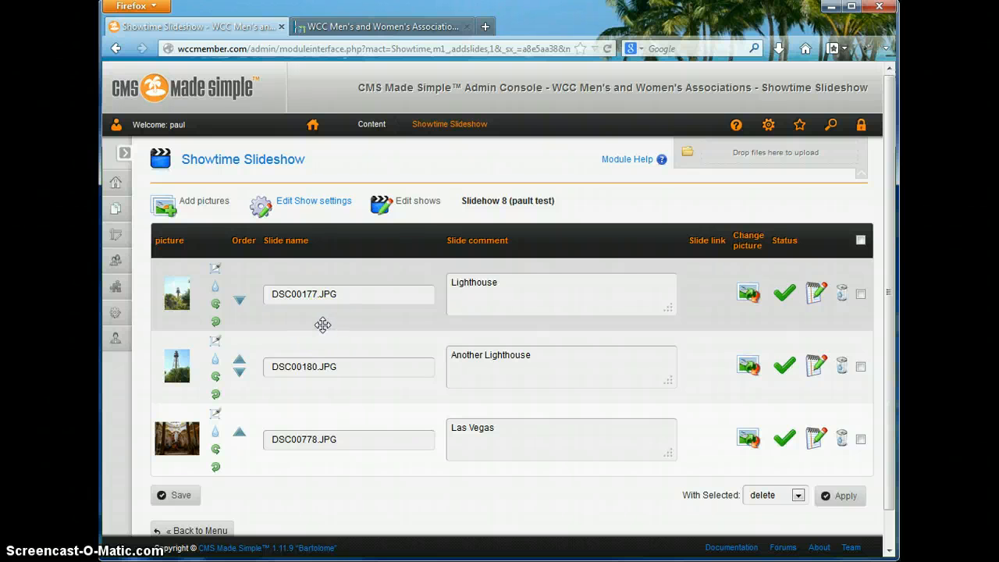
click(207, 203)
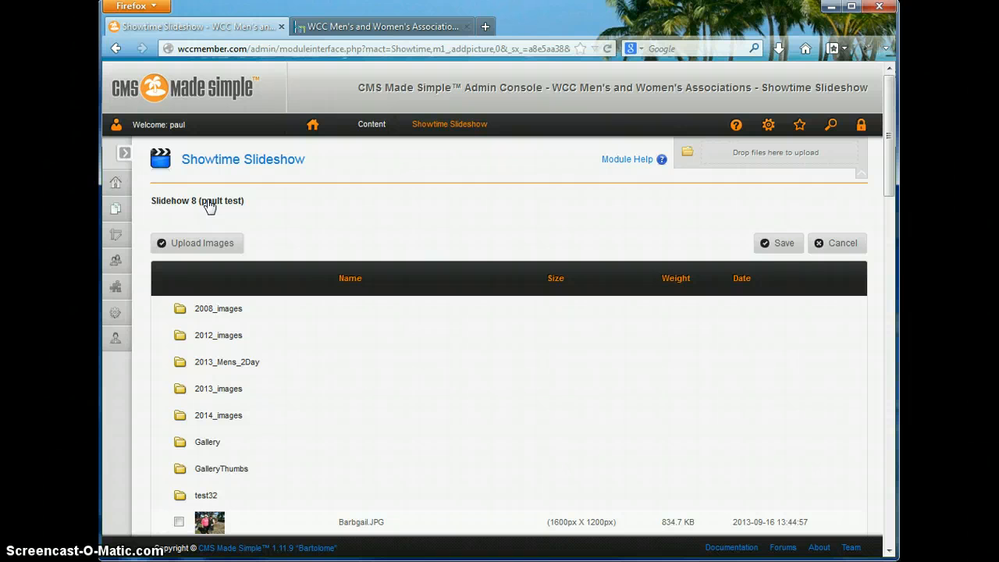
click(230, 417)
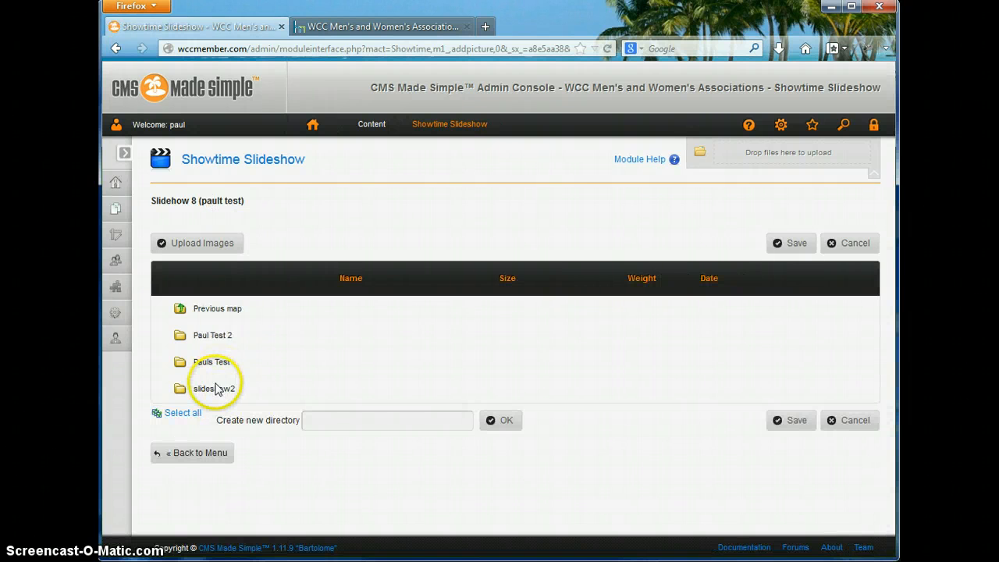
click(214, 389)
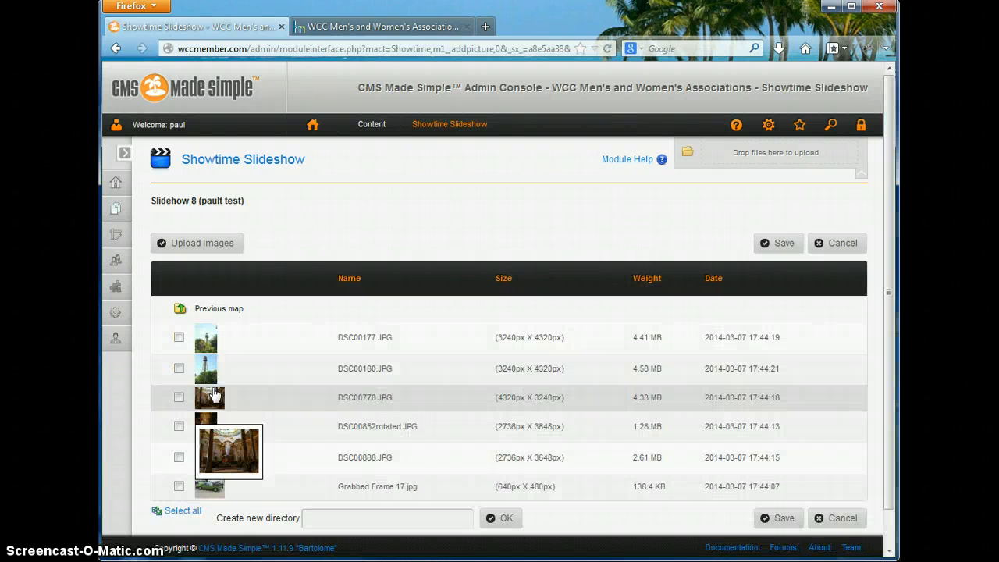
Add DSC00852rotated.JPG, DSC00888.JPG and Grabbed Frame 17.jpg to the show and save, checking the slide list
click(178, 487)
click(179, 457)
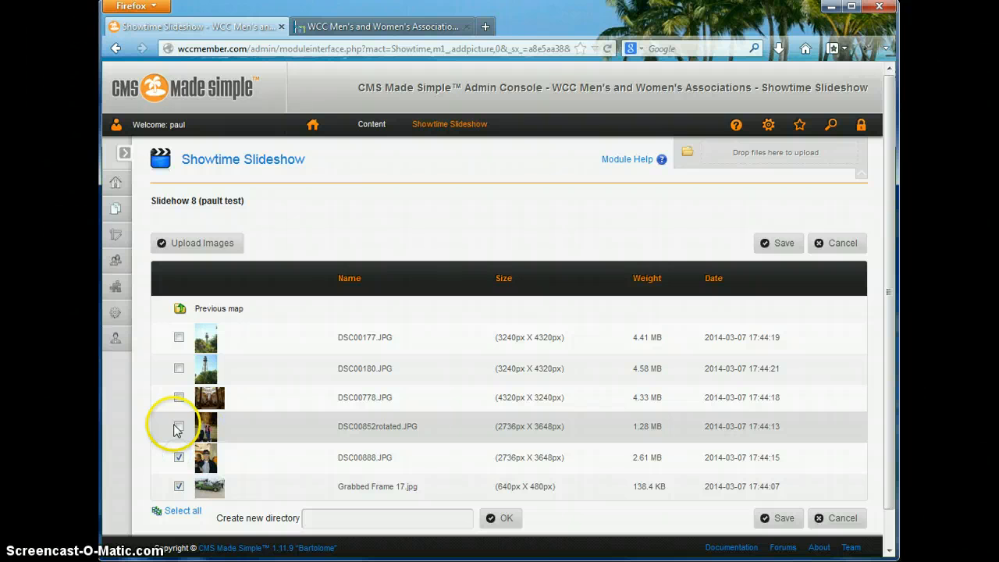
click(179, 426)
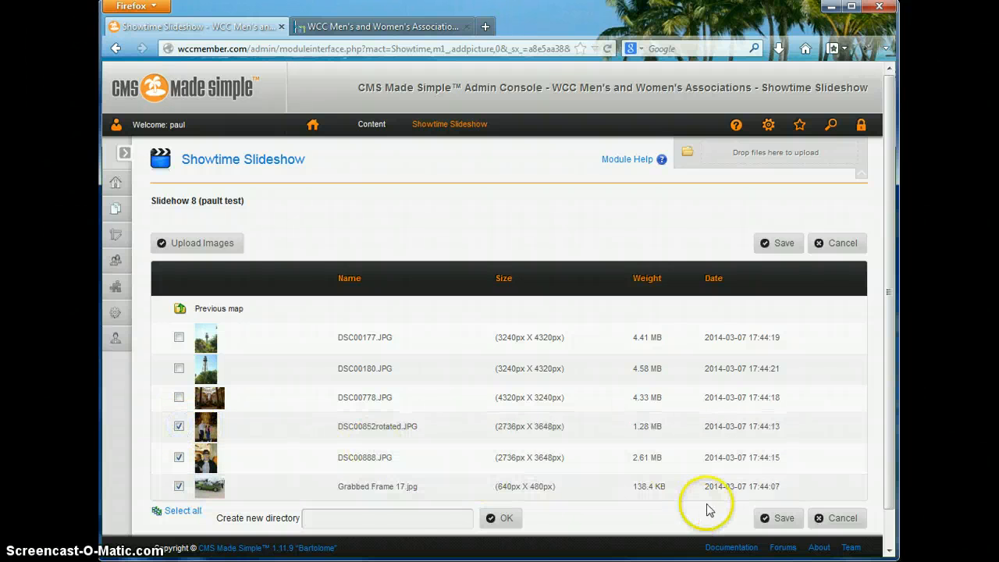
click(781, 518)
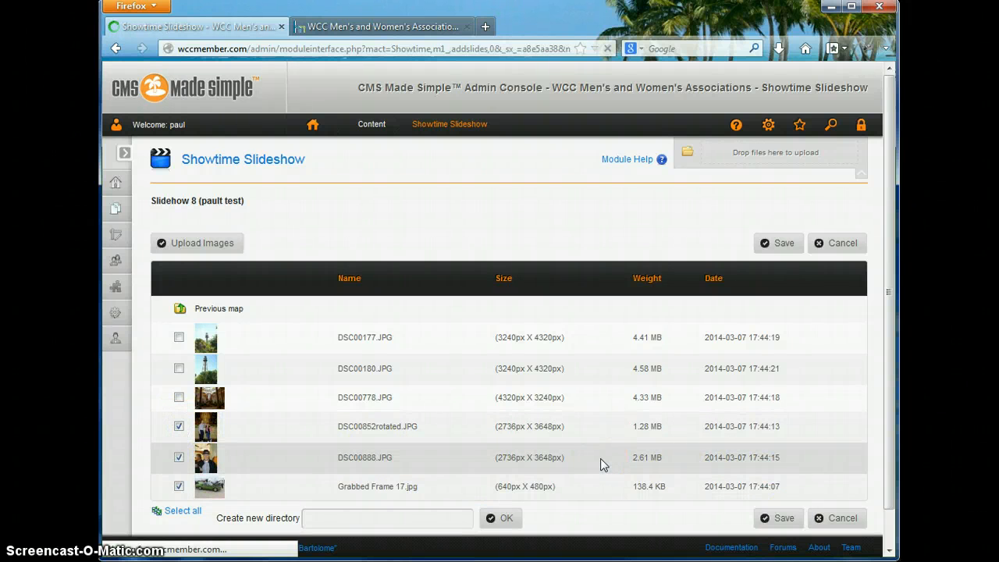
scroll(512, 382, down, 1)
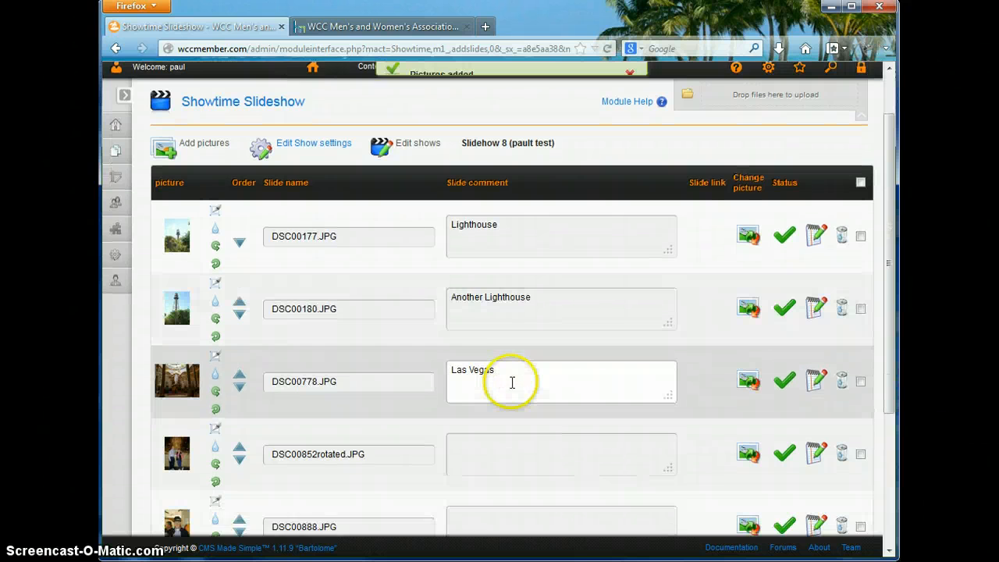
scroll(512, 382, down, 2)
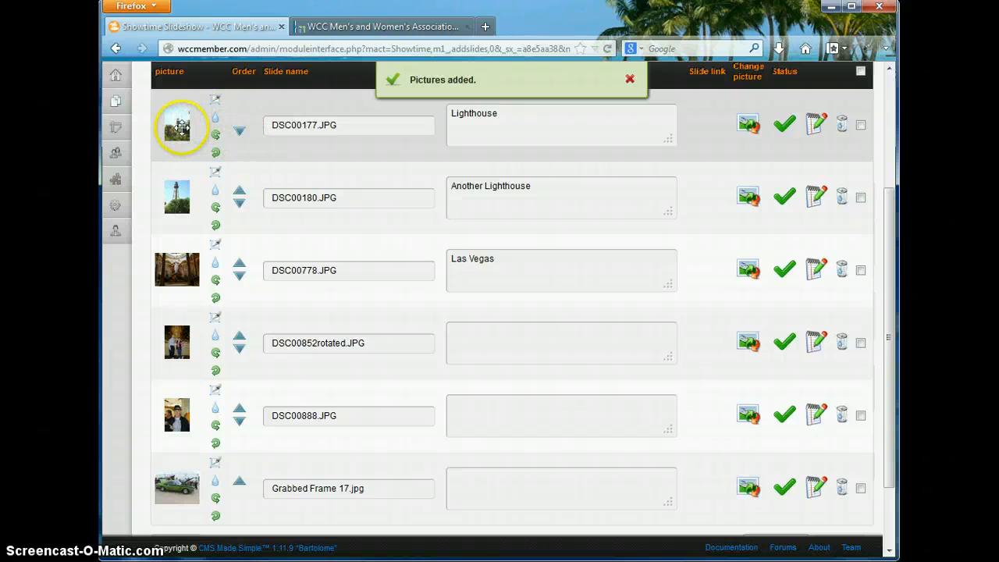
Examine the crop page of the first lighthouse slide, DSC00177.JPG, over the full image height and leave it without cropping
click(216, 104)
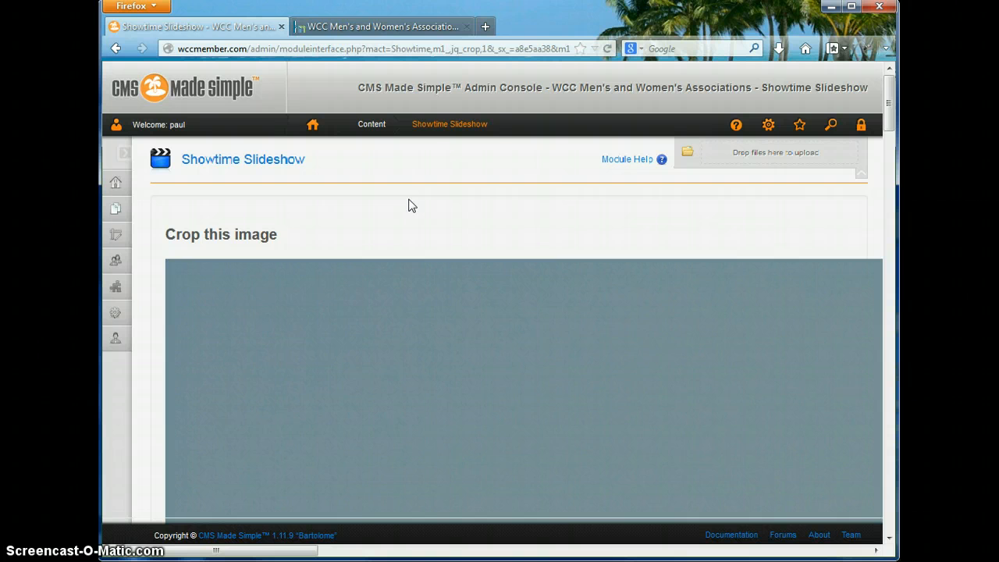
scroll(408, 200, down, 3)
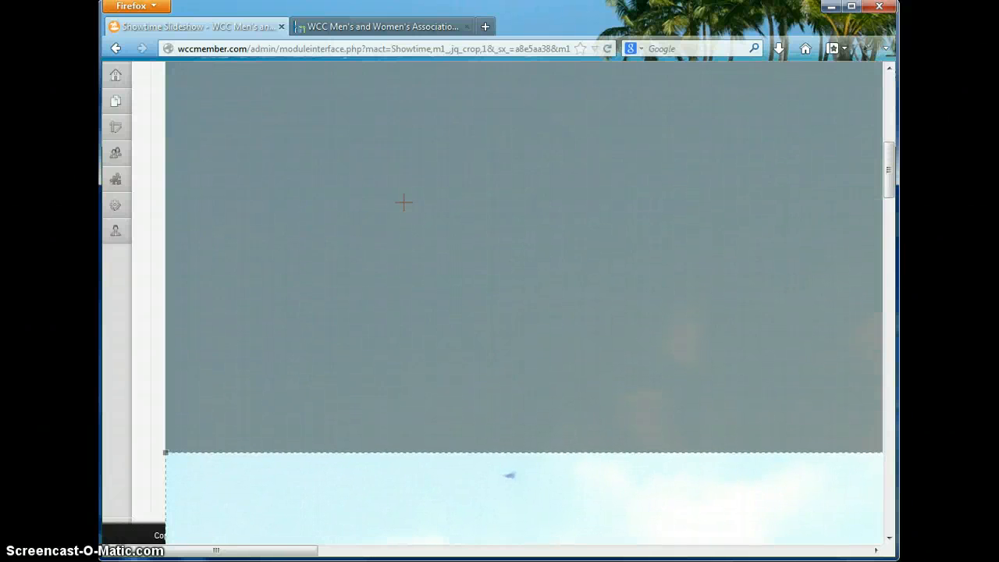
scroll(401, 201, down, 10)
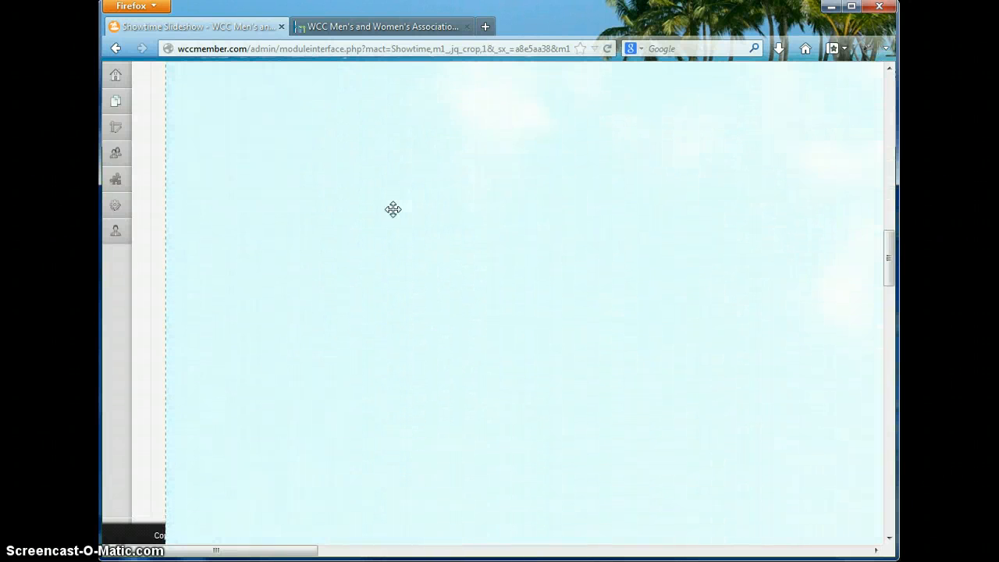
scroll(392, 209, down, 10)
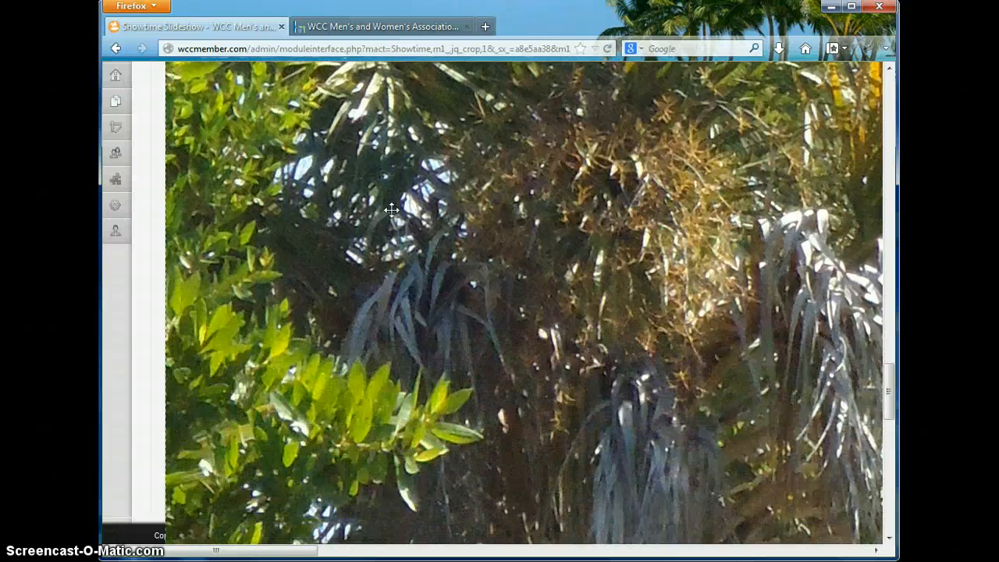
scroll(391, 209, up, 10)
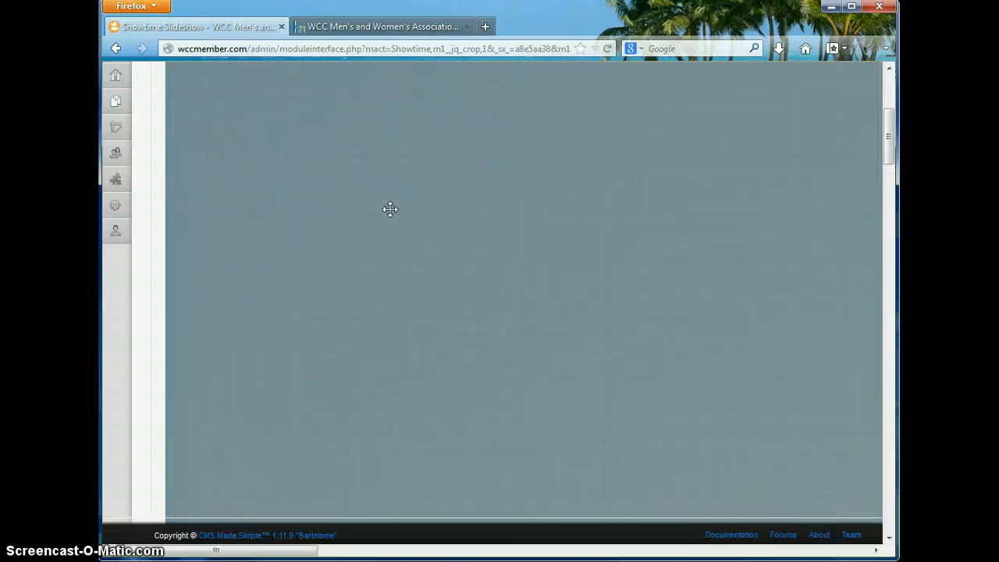
scroll(390, 209, up, 3)
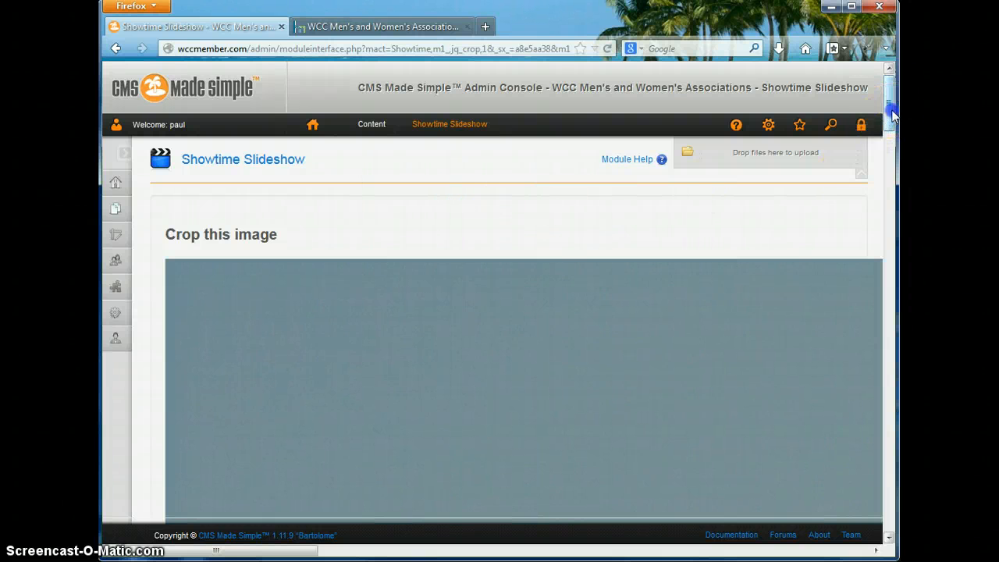
drag(889, 104, 899, 528)
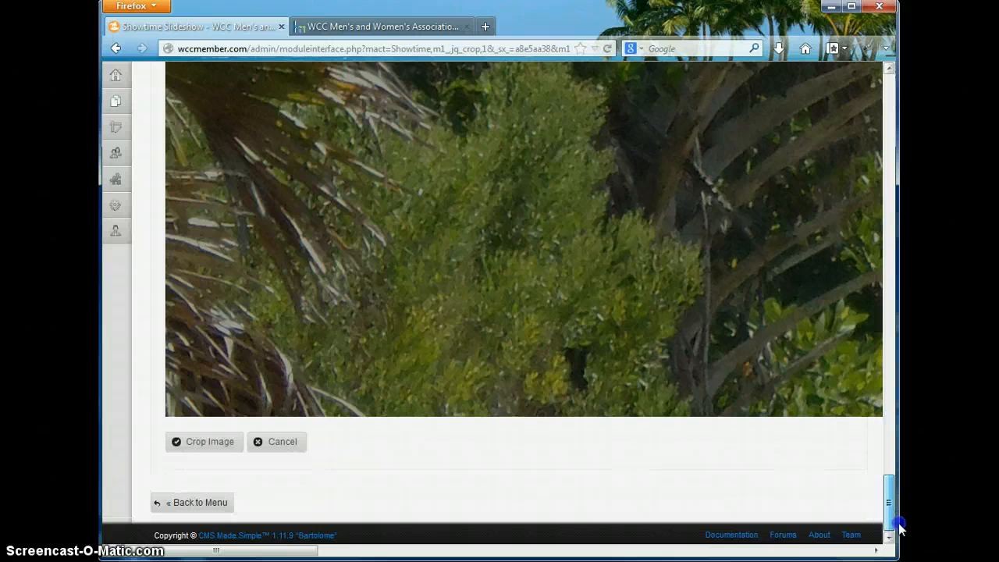
click(282, 448)
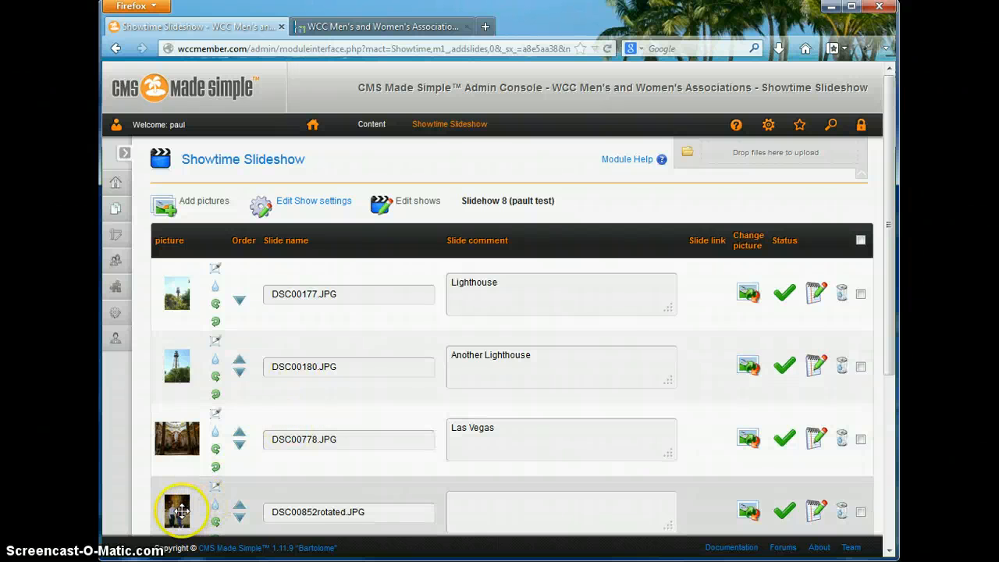
Open DSC00852rotated.JPG for cropping and pull the crop frame's upper-left corner inward onto the lit Christmas tree
click(217, 490)
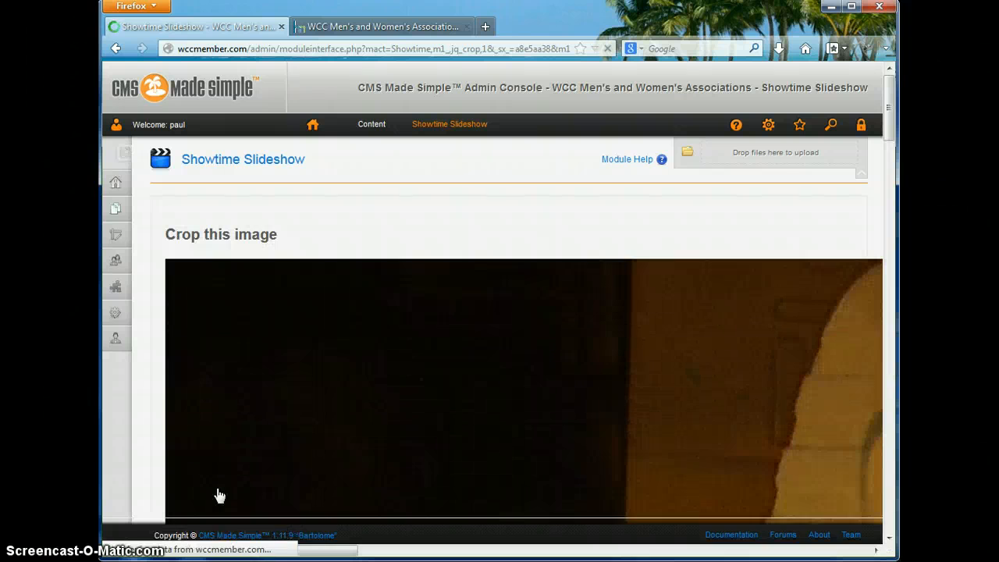
scroll(361, 396, down, 8)
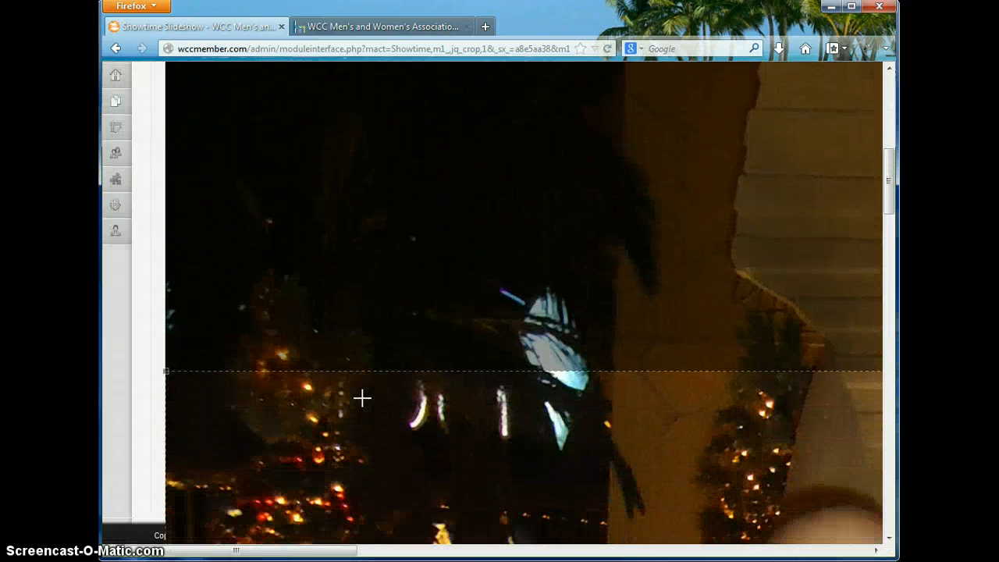
scroll(361, 398, down, 3)
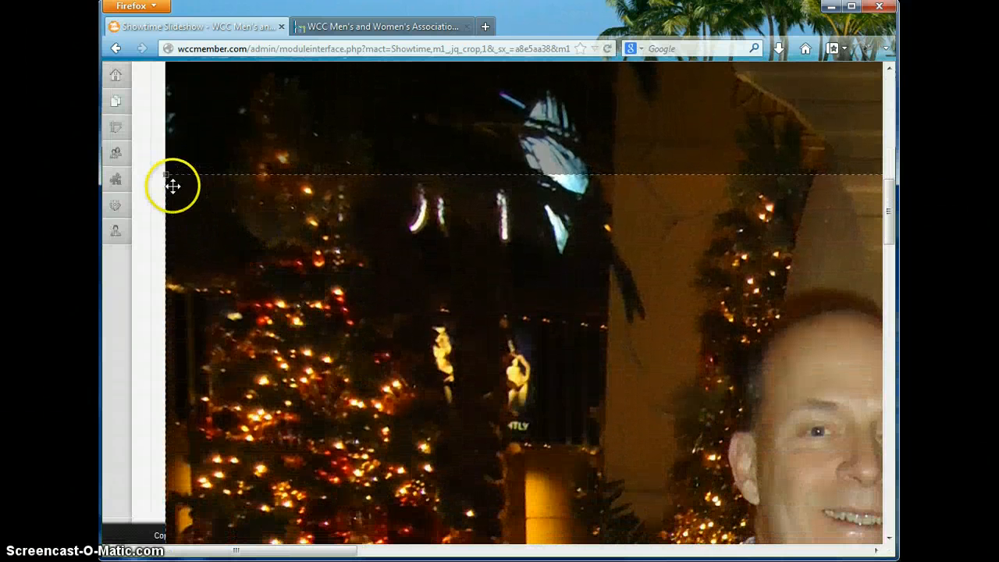
drag(167, 175, 515, 277)
scroll(325, 479, up, 3)
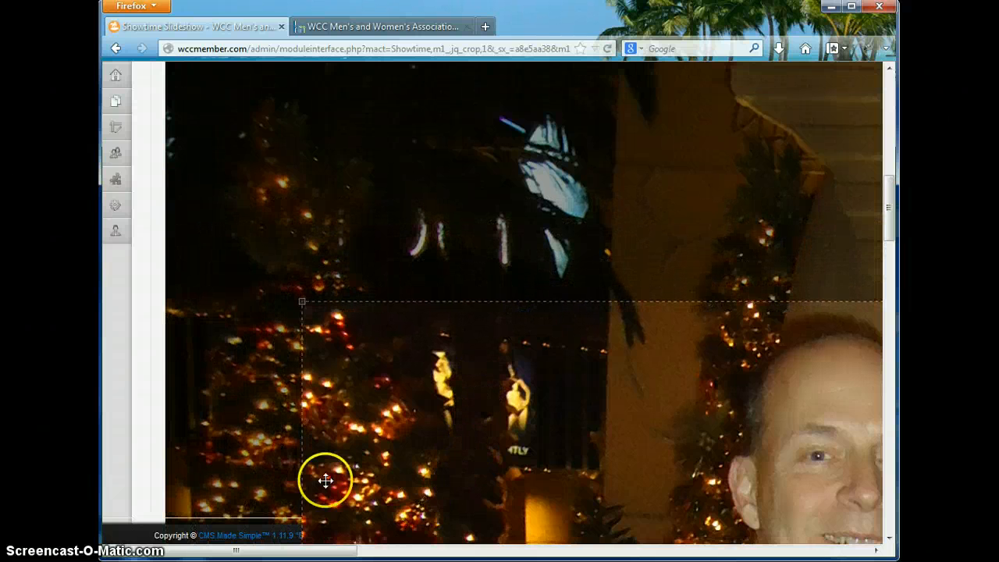
Pull the crop frame's lower-right corner inward to the outer edge of the pink handbag, just below waist height
drag(345, 550, 857, 549)
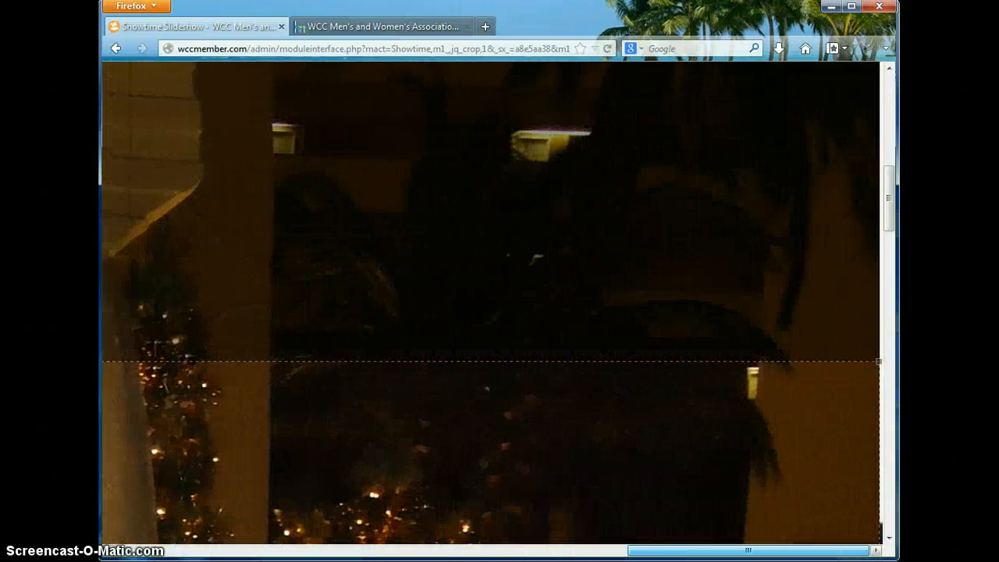
click(771, 453)
scroll(773, 441, down, 10)
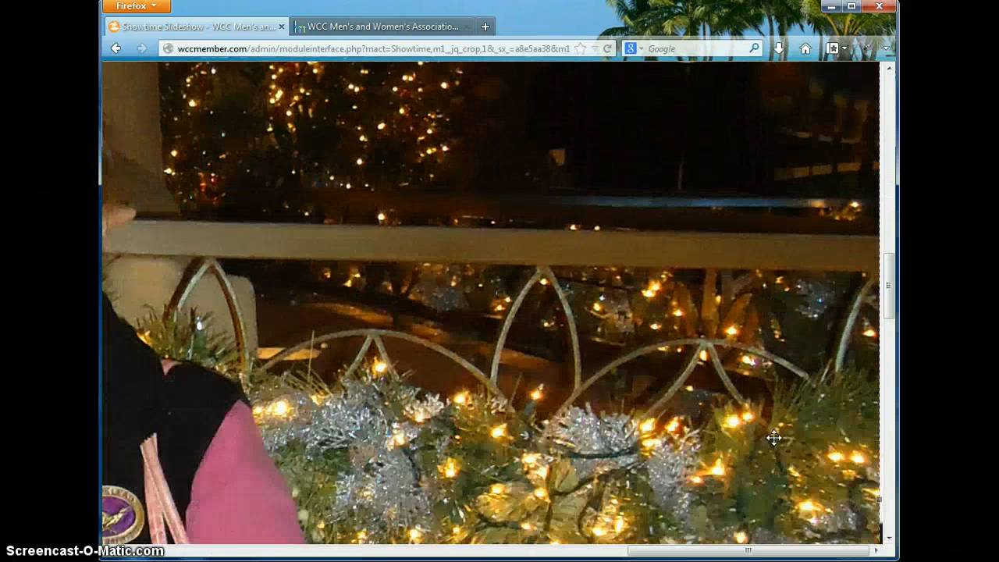
scroll(773, 437, down, 10)
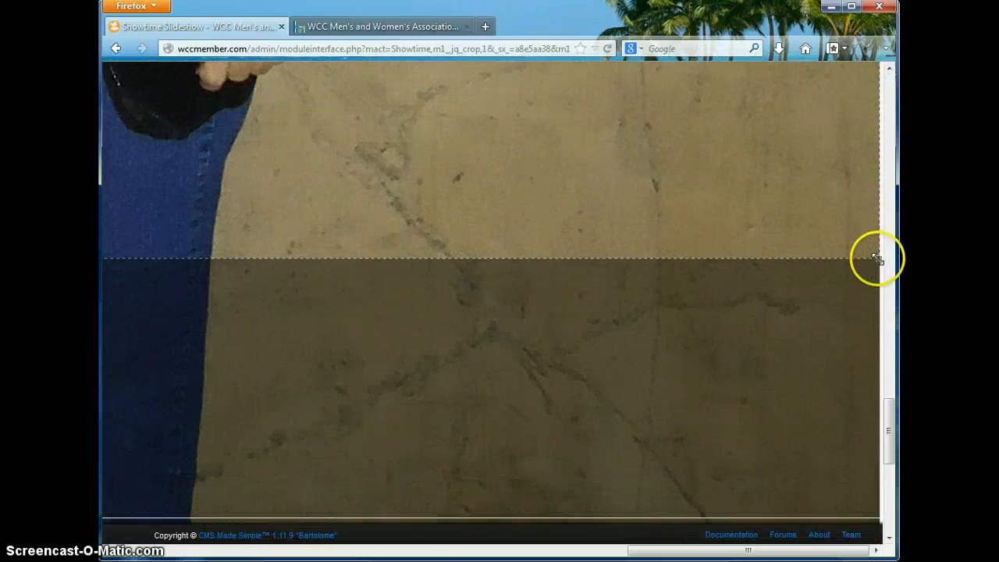
drag(876, 257, 352, 91)
scroll(285, 388, up, 10)
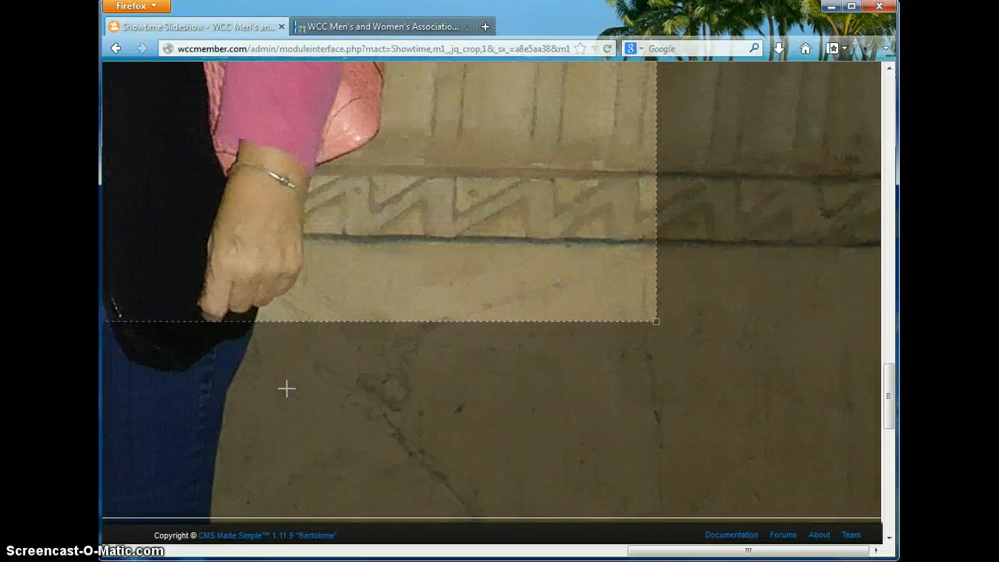
scroll(285, 388, up, 2)
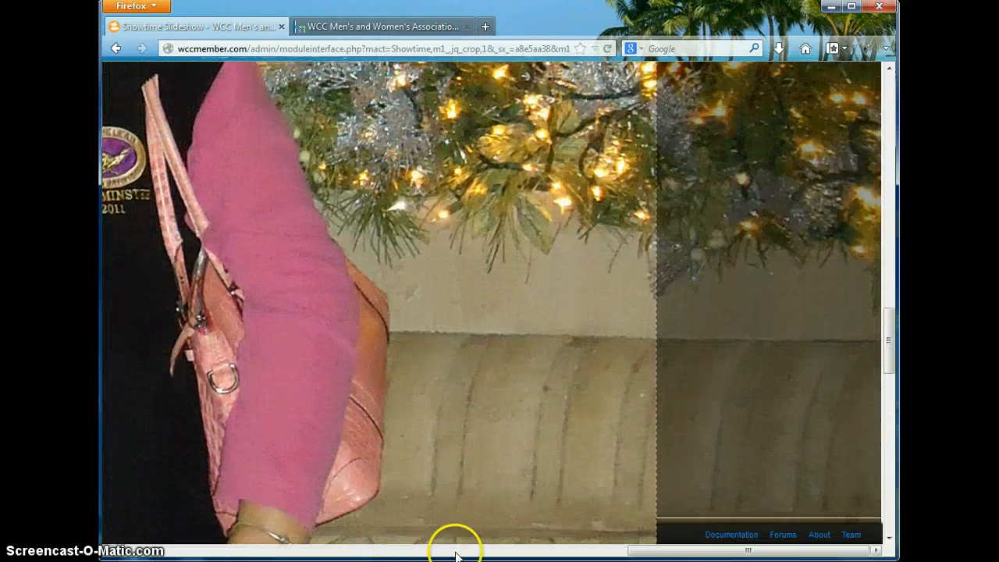
mouse_move(695, 550)
mouse_down()
mouse_move(550, 550)
mouse_move(637, 552)
mouse_up()
scroll(658, 495, down, 6)
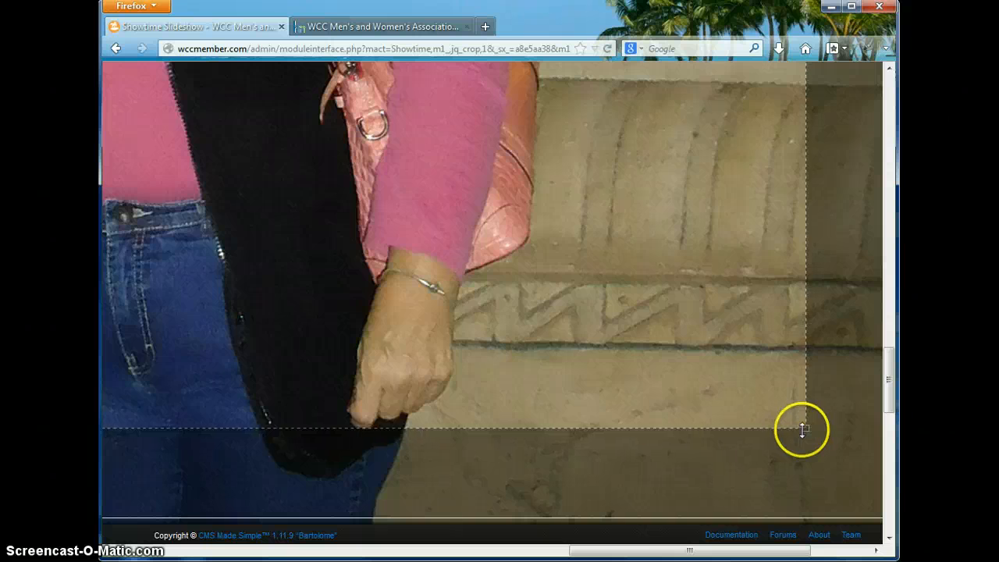
drag(804, 429, 540, 210)
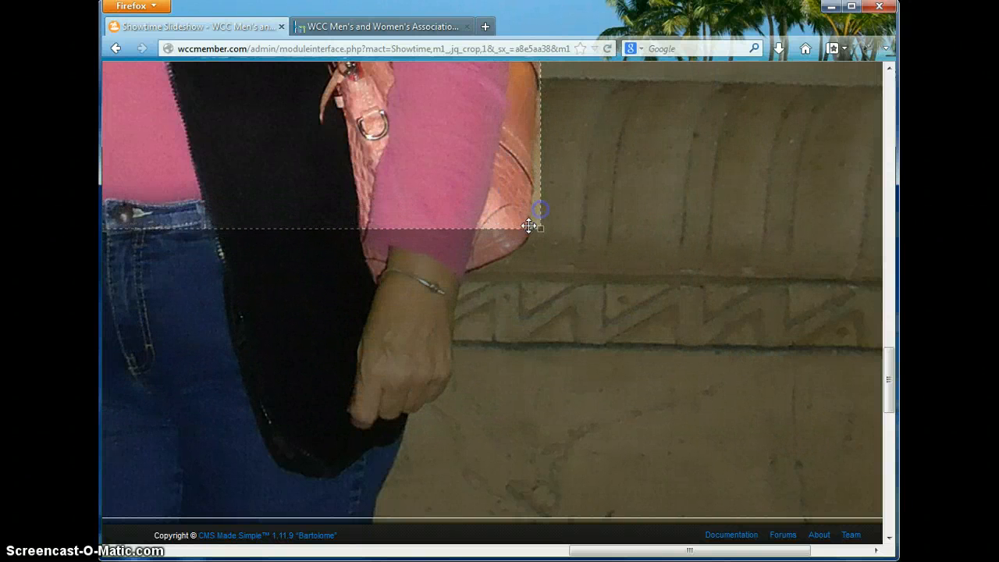
Check the left side of the crop frame around the couple and apply the crop to DSC00852rotated.JPG
drag(602, 550, 167, 551)
scroll(274, 435, up, 4)
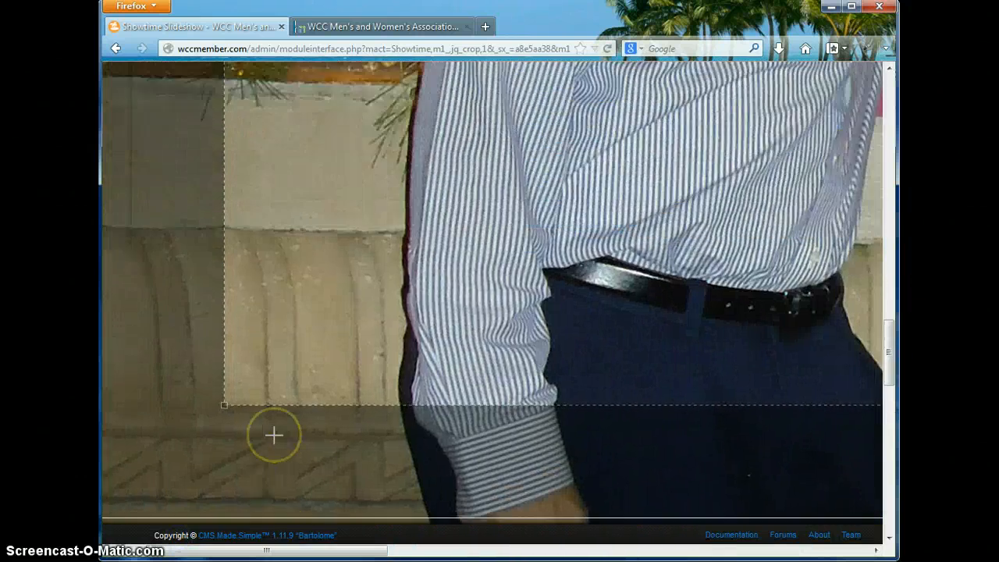
scroll(274, 435, up, 10)
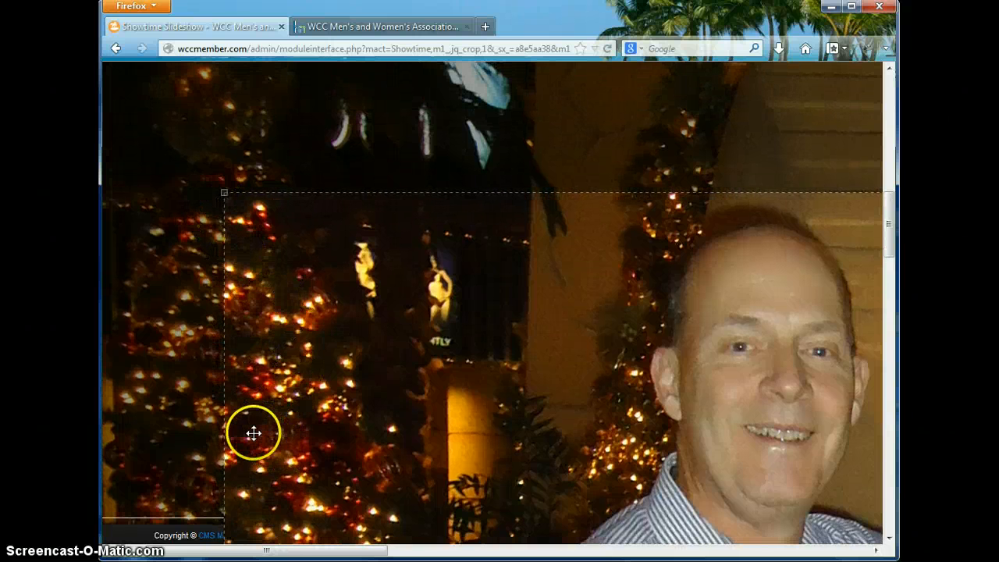
drag(887, 216, 886, 521)
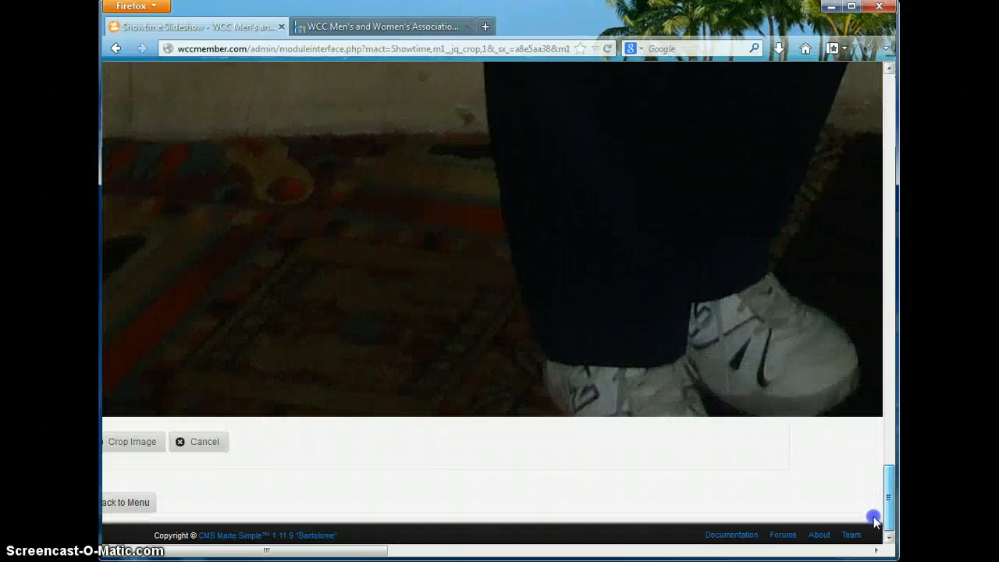
click(114, 449)
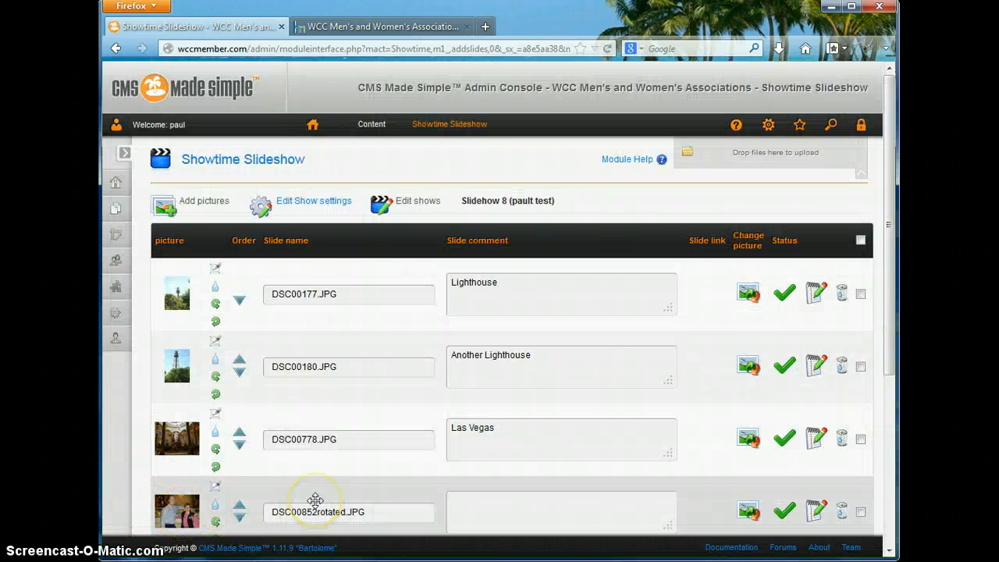
Hide the Las Vegas slide, DSC00778.JPG, from the slideshow
click(272, 489)
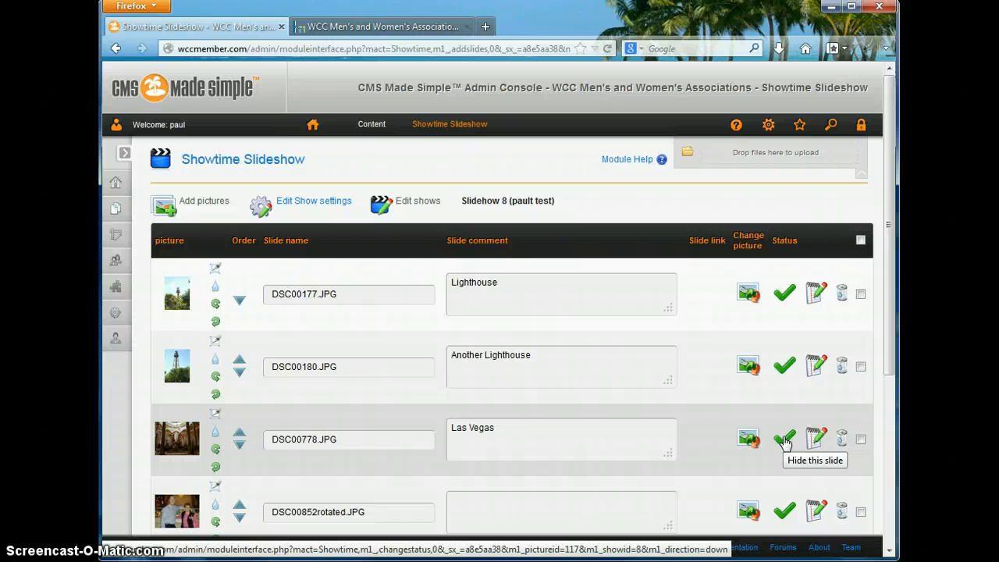
click(785, 442)
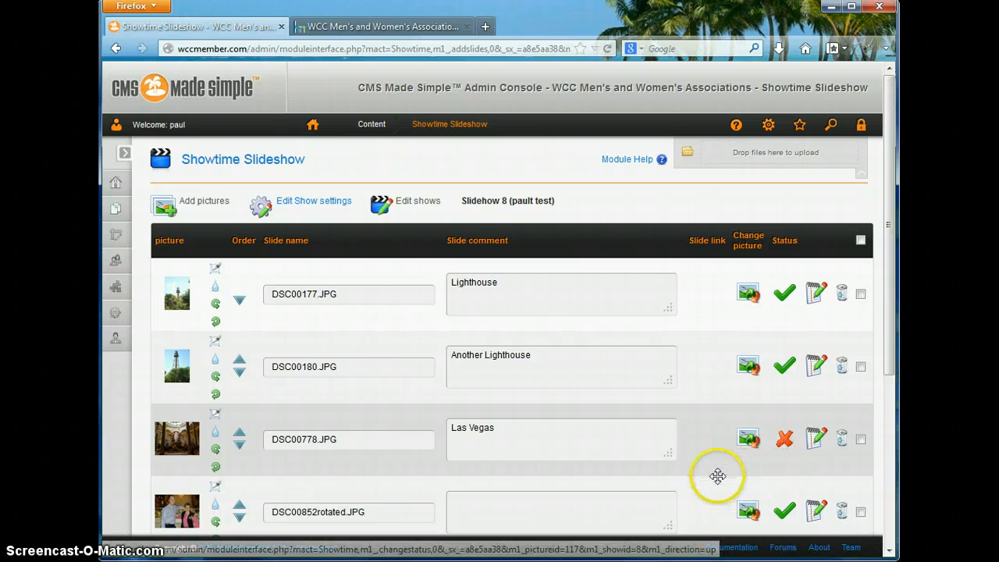
Make the Las Vegas slide, DSC00778.JPG, active in the slideshow again
click(400, 442)
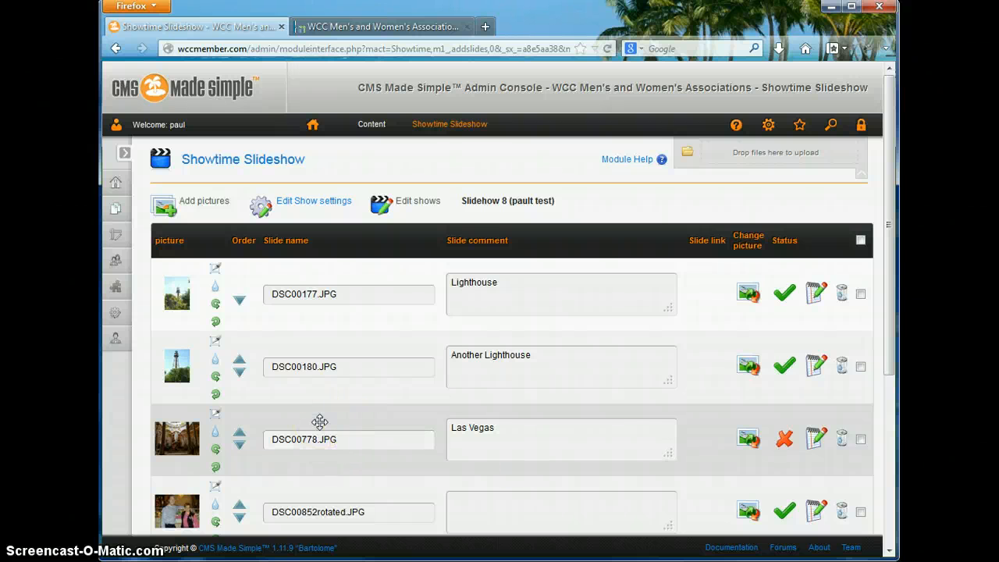
click(786, 448)
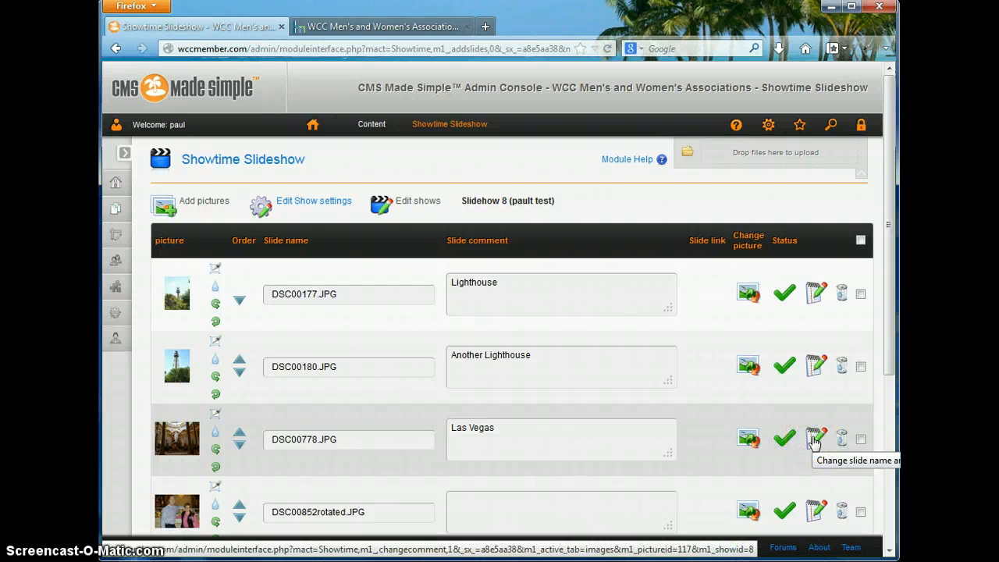
Try changing the slide comment of DSC00778.JPG to "Las Vegas 2011" directly in the slide list
click(639, 440)
click(327, 440)
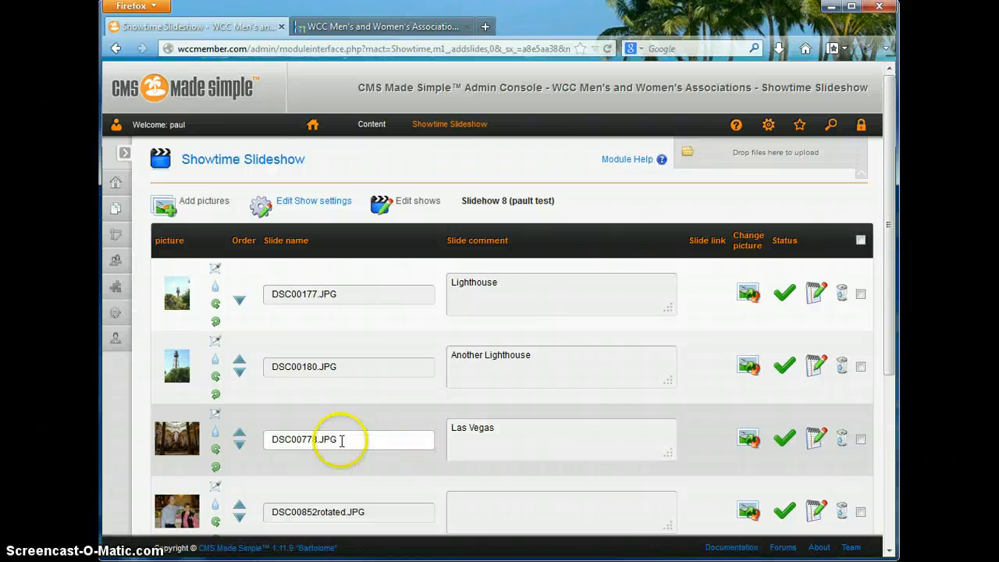
click(626, 430)
click(392, 448)
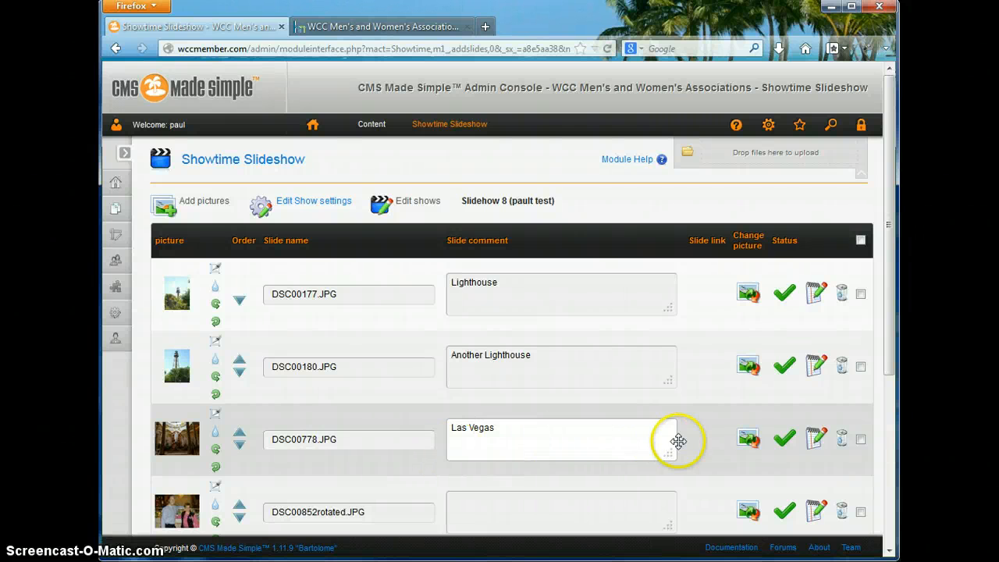
click(551, 443)
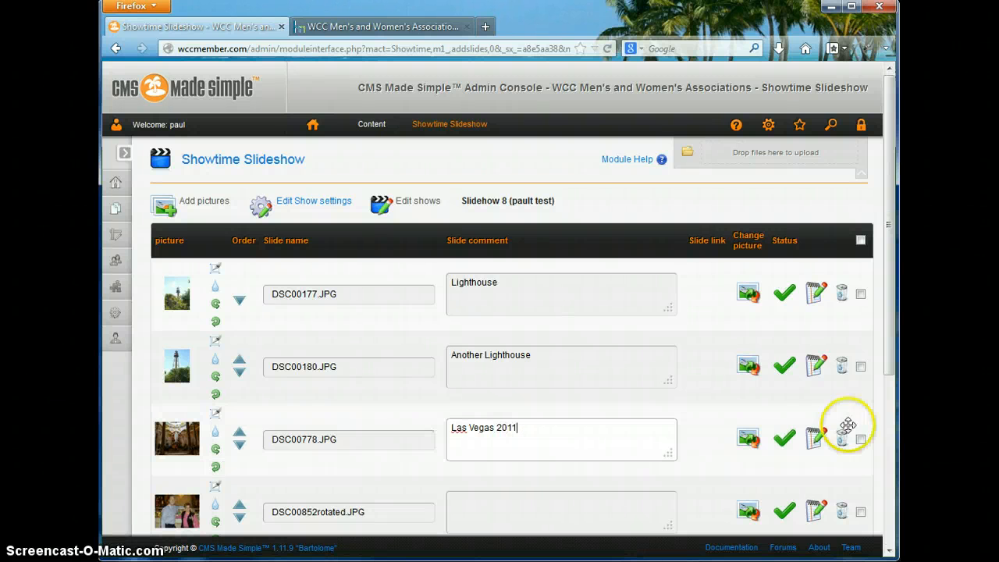
Open the name and comment editor for DSC00778.JPG, examine its link and comment options, and leave without saving
click(817, 439)
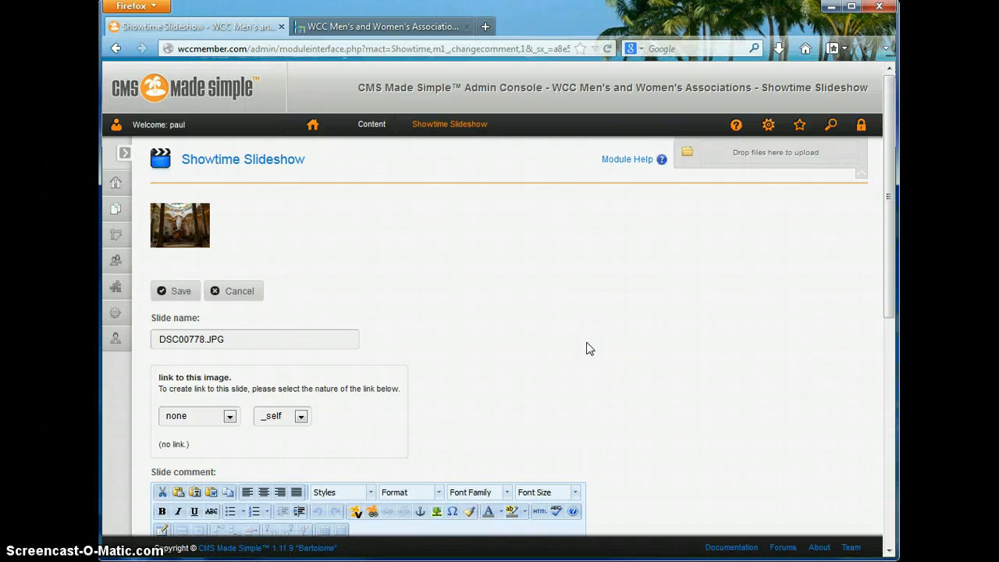
scroll(589, 348, down, 4)
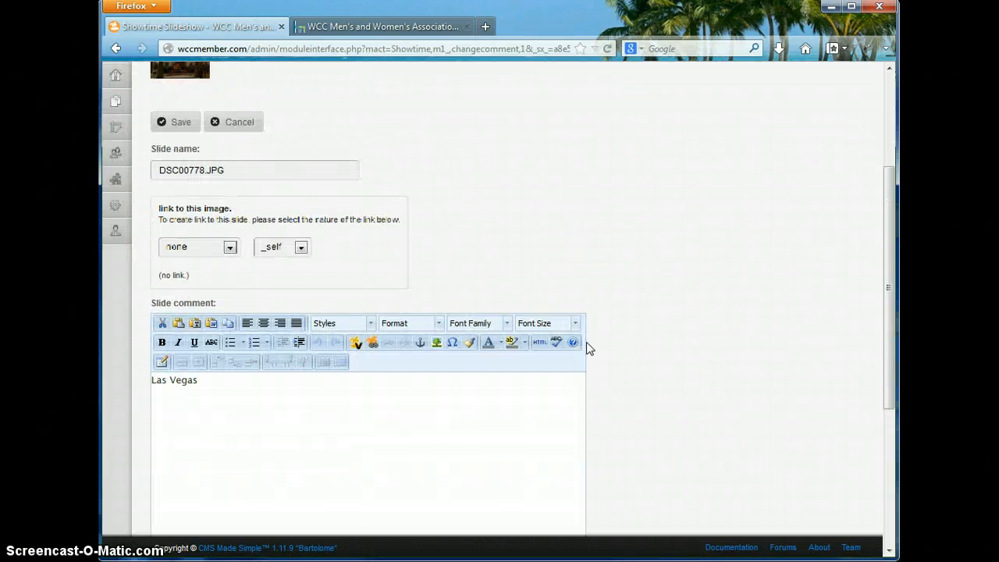
scroll(586, 345, up, 4)
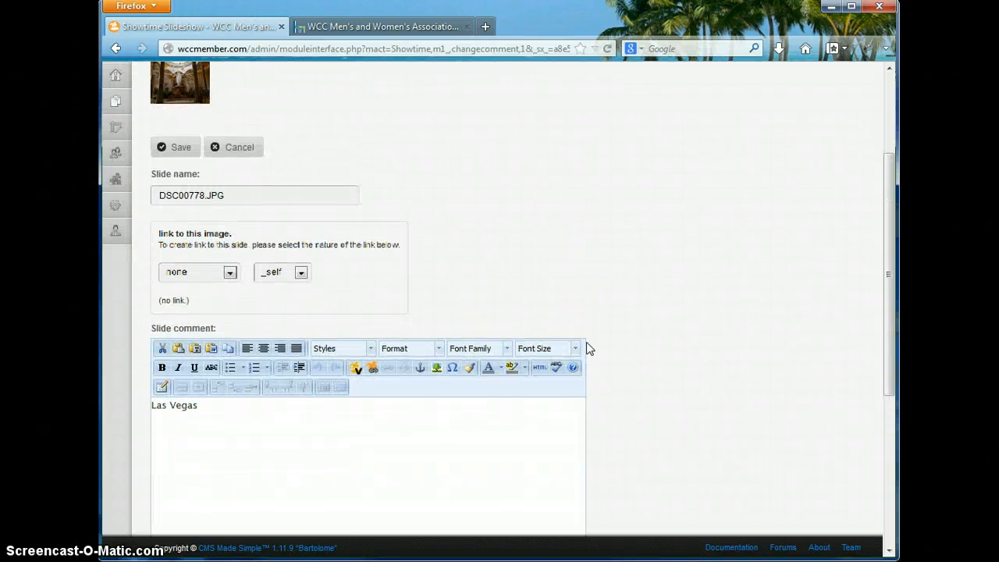
click(258, 289)
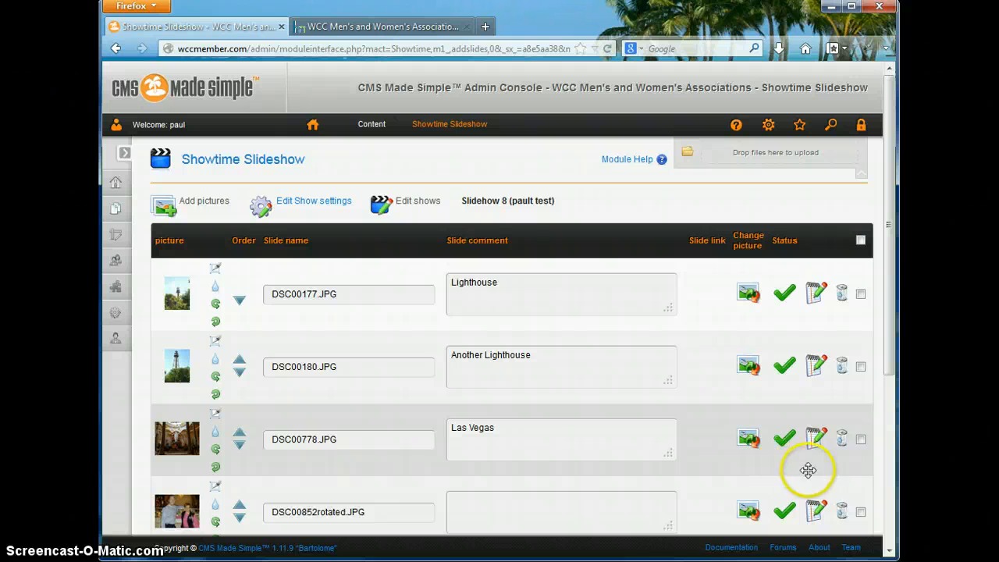
Select the slides DSC00778.JPG and DSC00180.JPG and look at the bulk action offered for selected slides
click(860, 441)
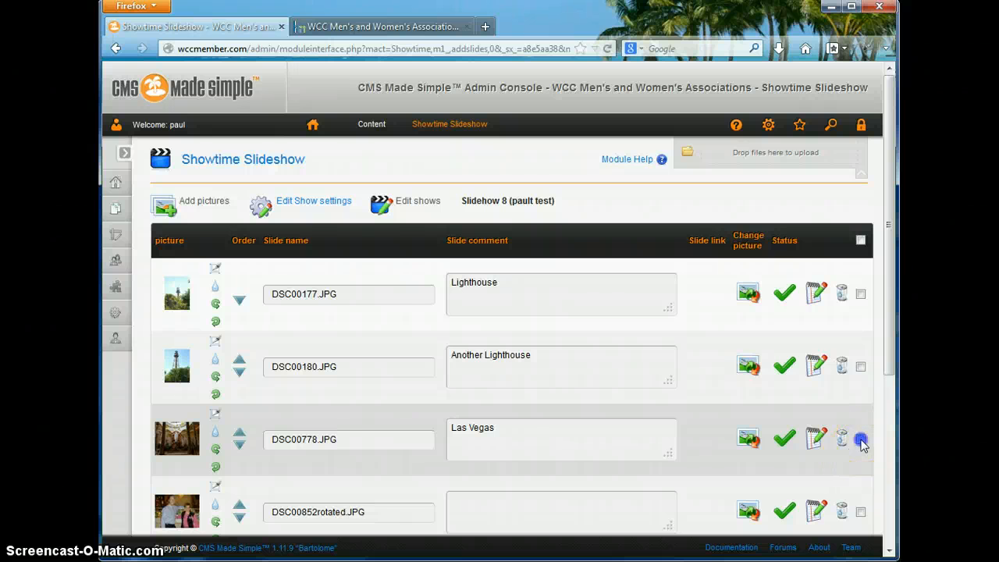
click(860, 367)
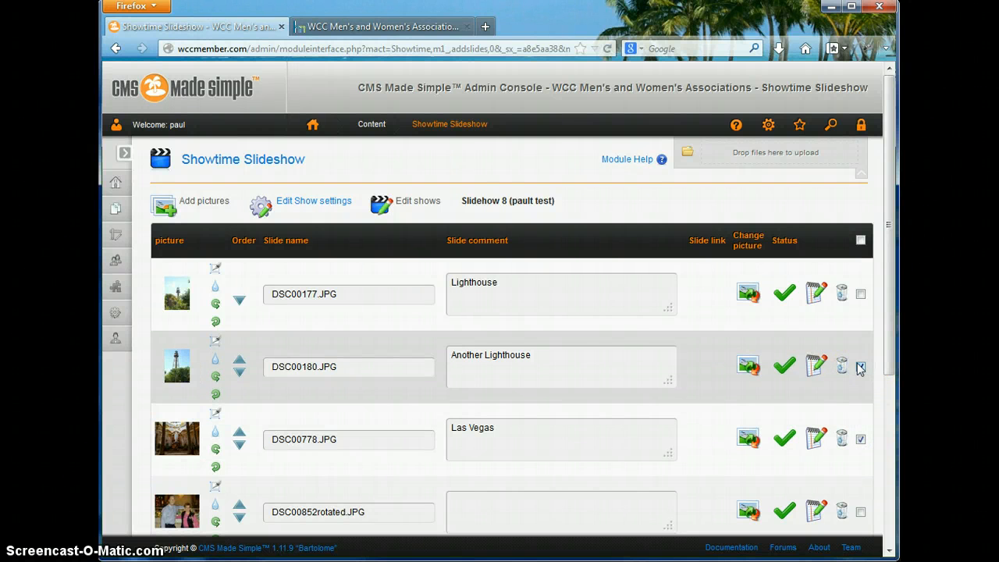
scroll(692, 385, down, 4)
scroll(692, 384, down, 2)
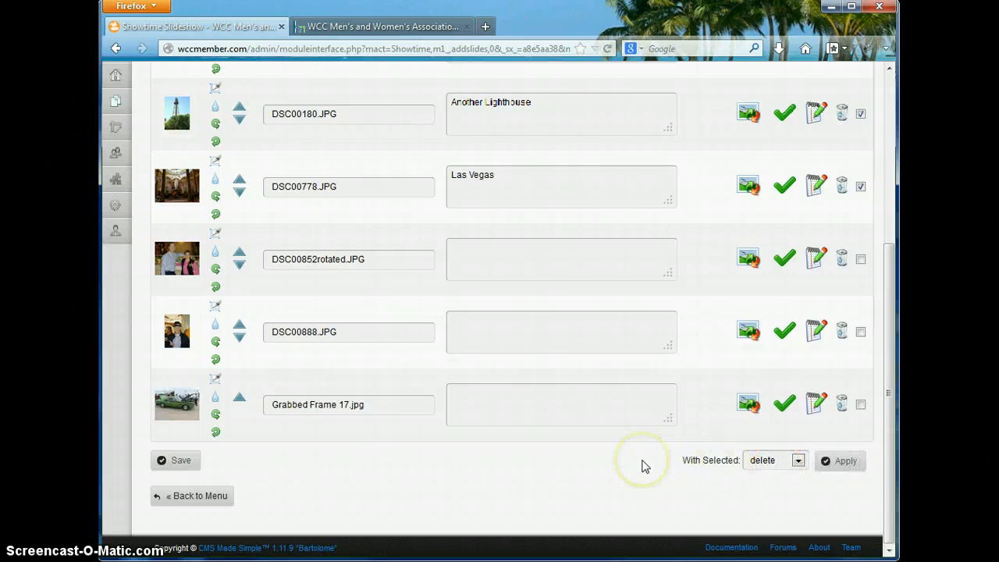
Look over the slide list of the pault test show and save it without applying the bulk action
click(353, 406)
scroll(355, 410, up, 4)
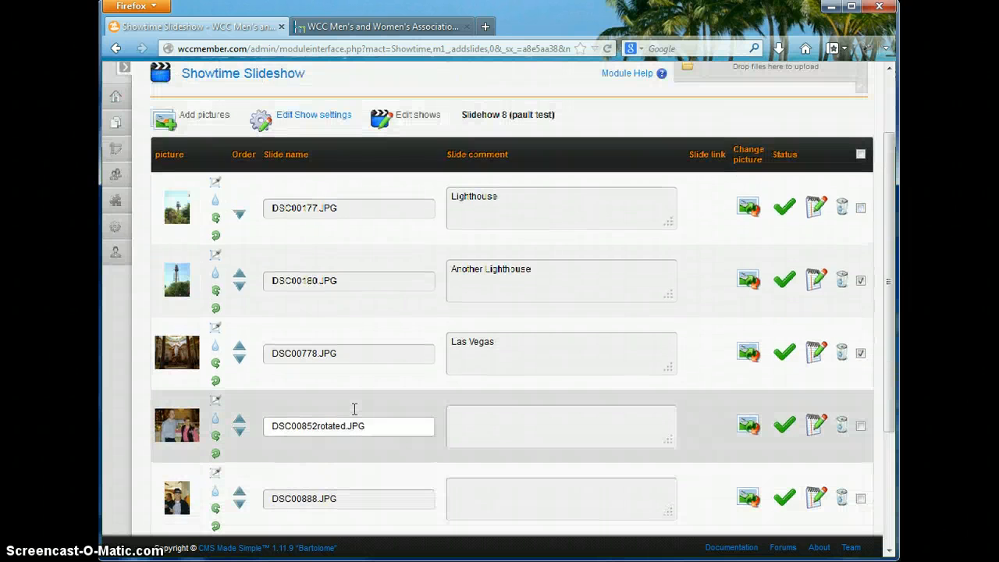
scroll(355, 410, down, 4)
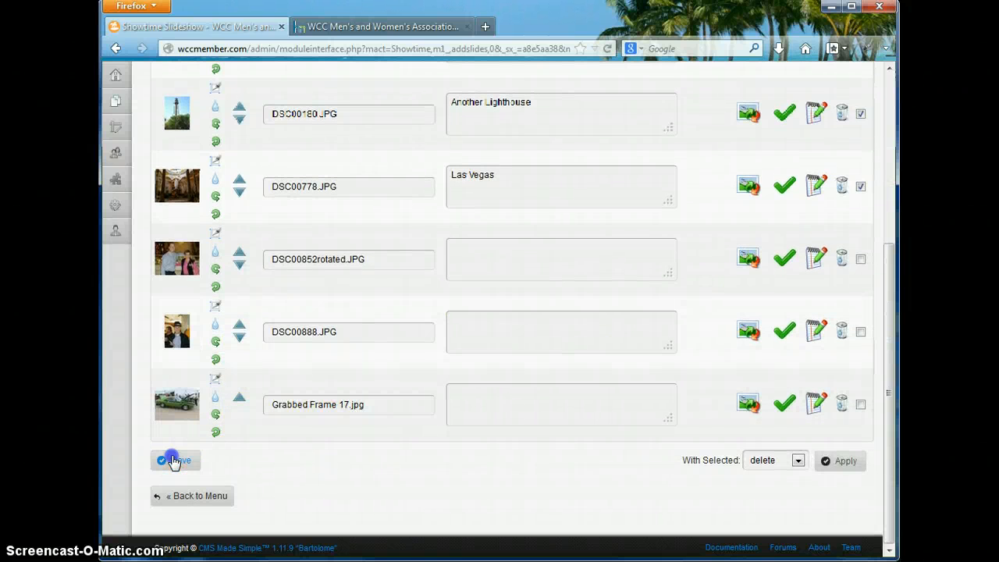
click(174, 460)
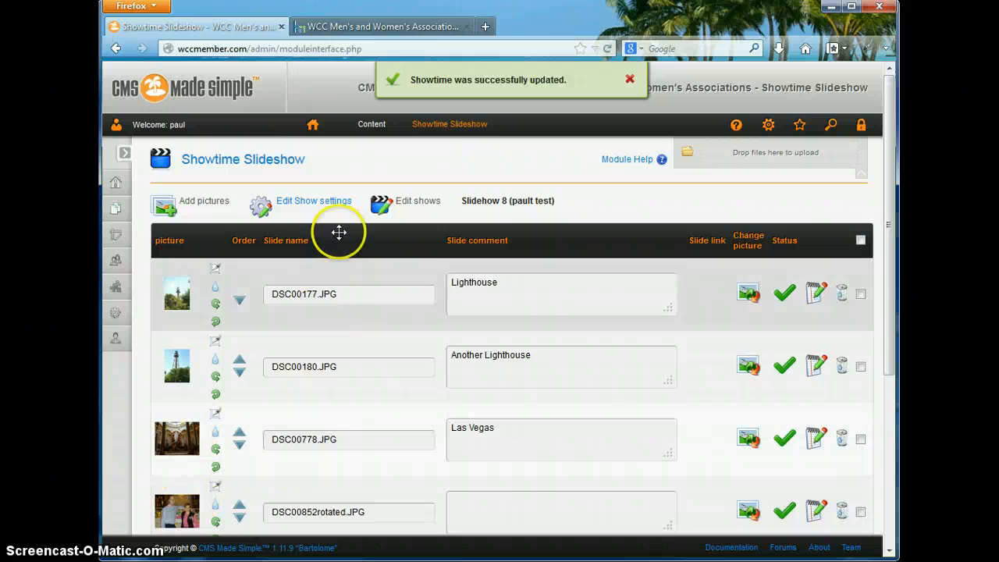
Switch to the public Test Slideshow page and reload it to view the updated show
click(412, 27)
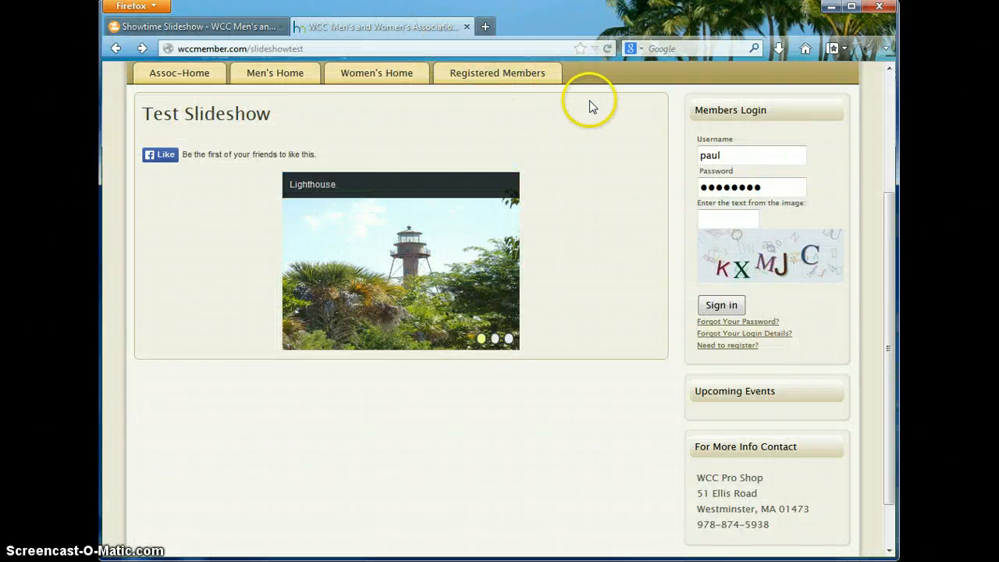
click(609, 49)
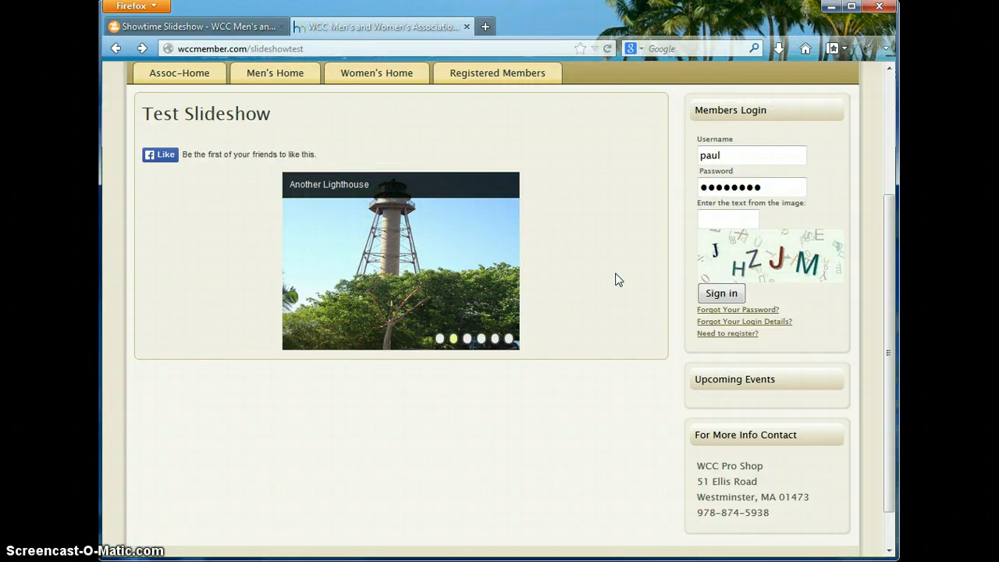
Return to the Showtime Slideshow admin page and review the full list of slides in the pault test show
click(248, 29)
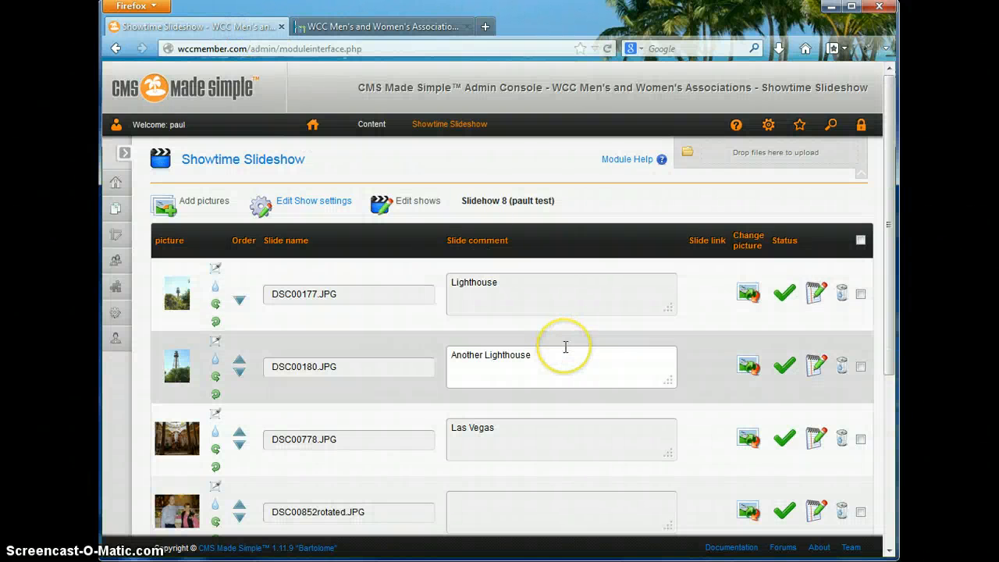
scroll(565, 347, down, 2)
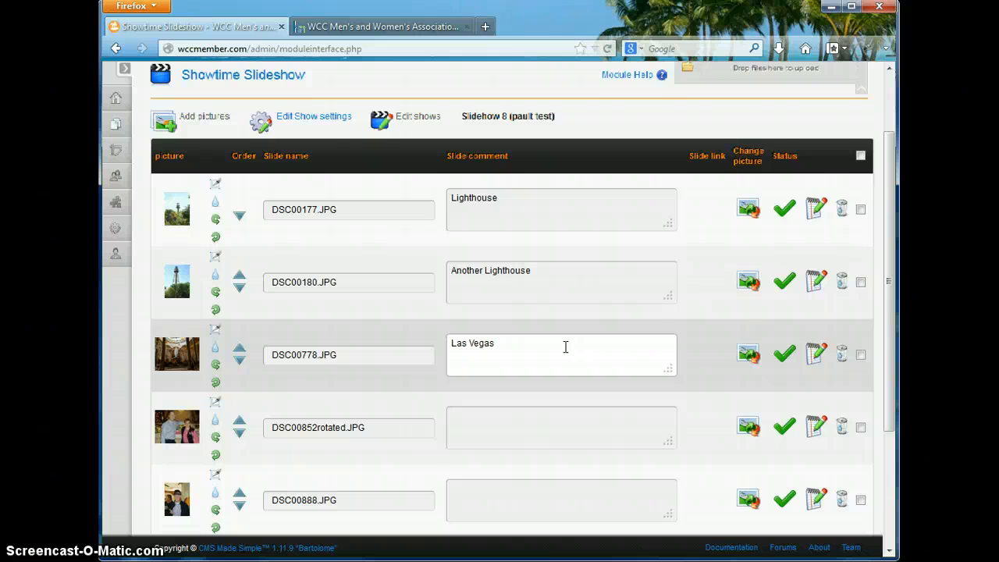
scroll(566, 348, down, 4)
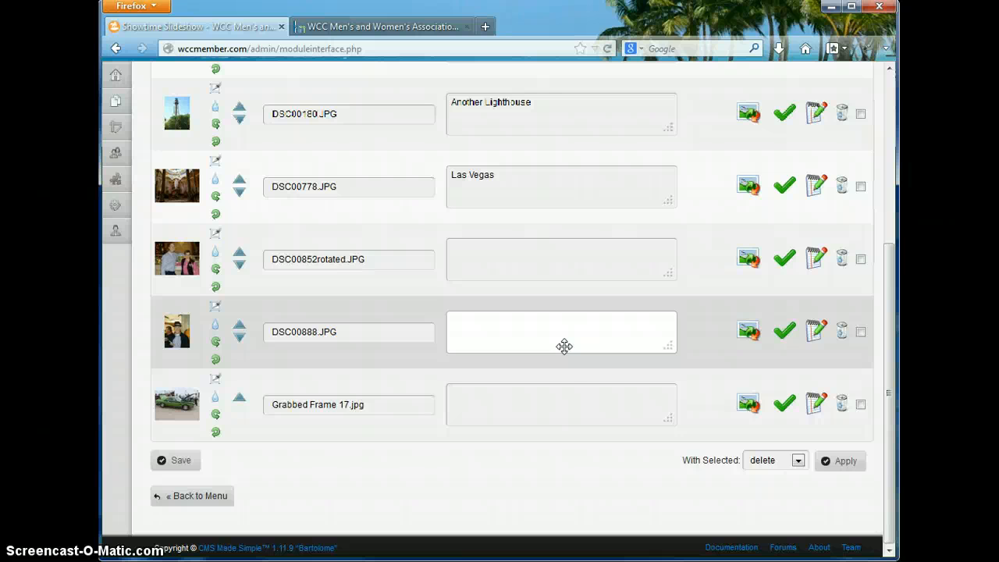
scroll(564, 346, up, 2)
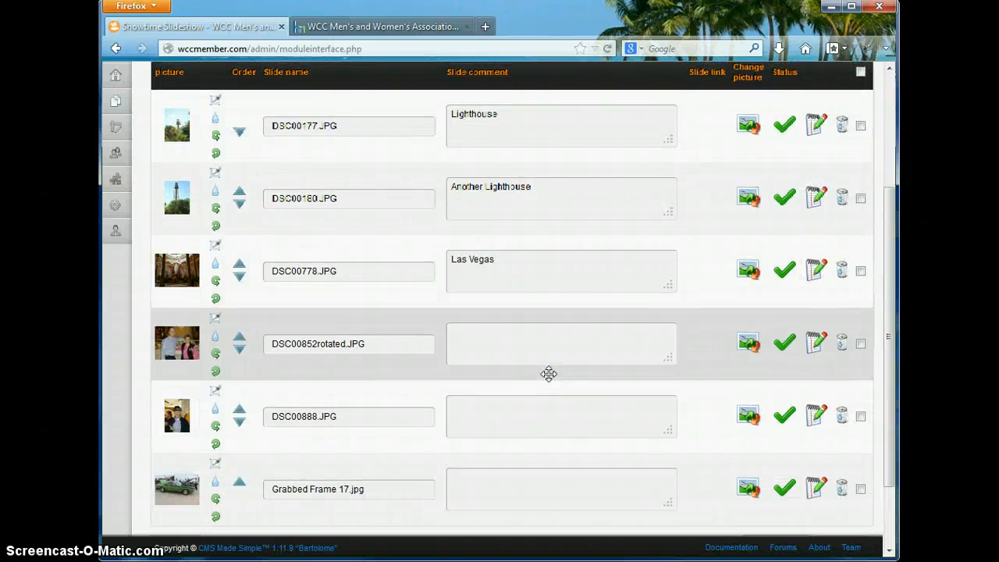
scroll(548, 374, up, 4)
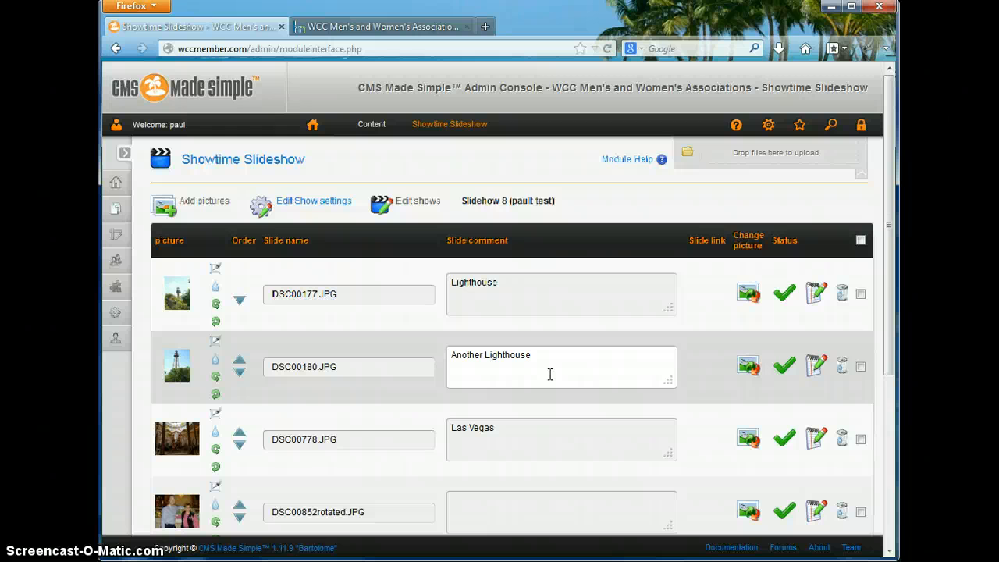